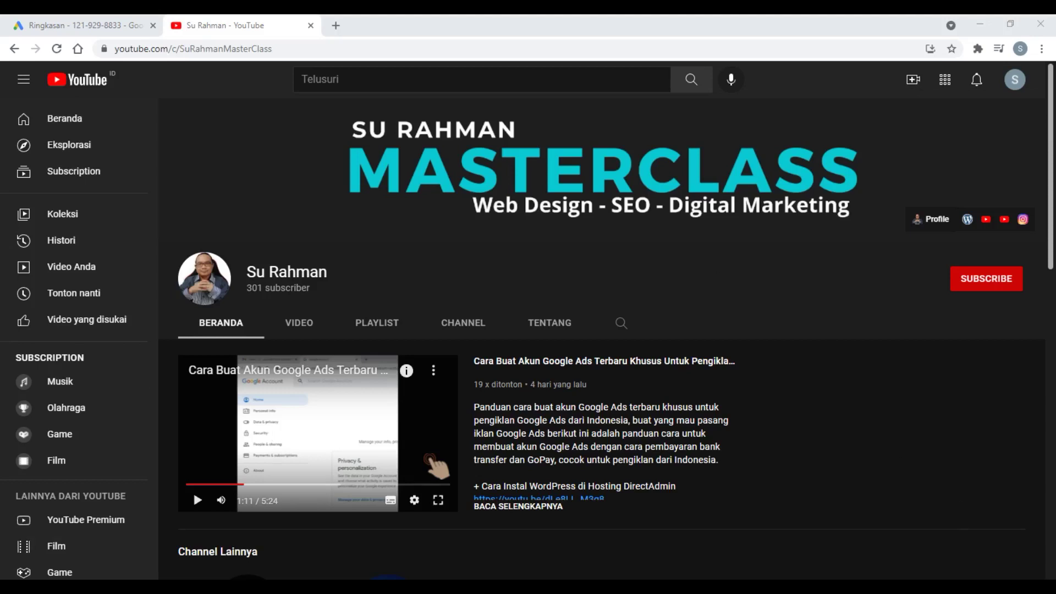
# Close the YouTube channel page to return to the Google Ads overview.
pyautogui.press('/')
pyautogui.click(304, 48)
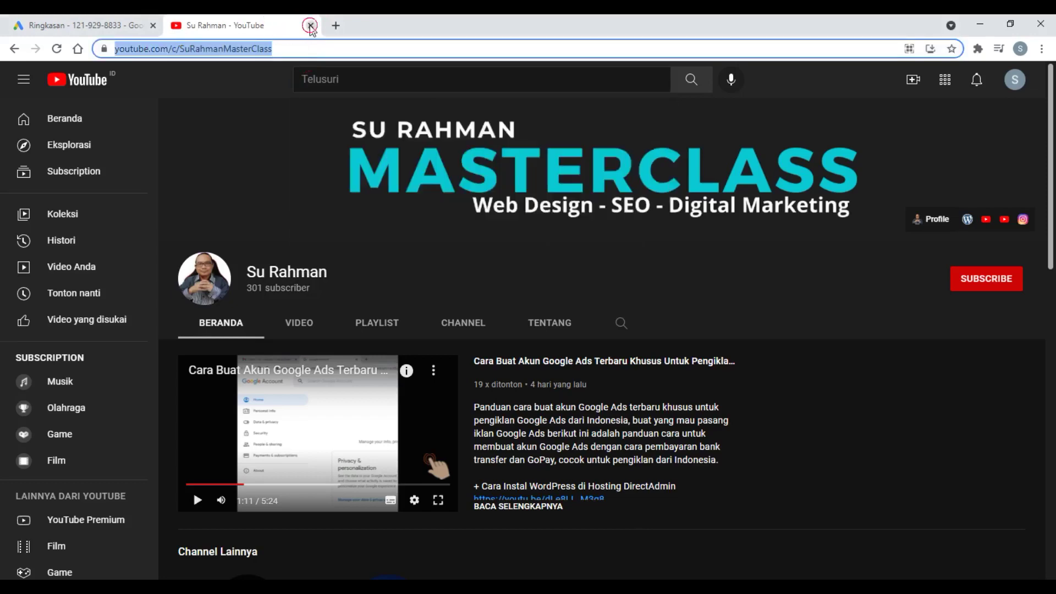
pyautogui.click(310, 25)
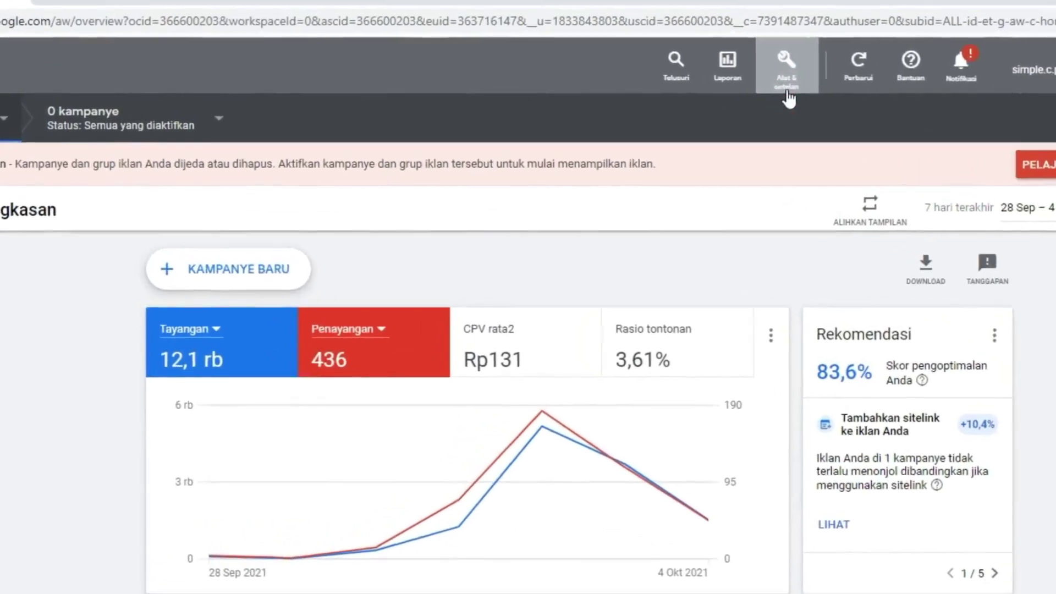
# Open Keyword Planner from the Google Ads tools and start finding new keywords (Temukan kata kunci baru).
pyautogui.click(788, 99)
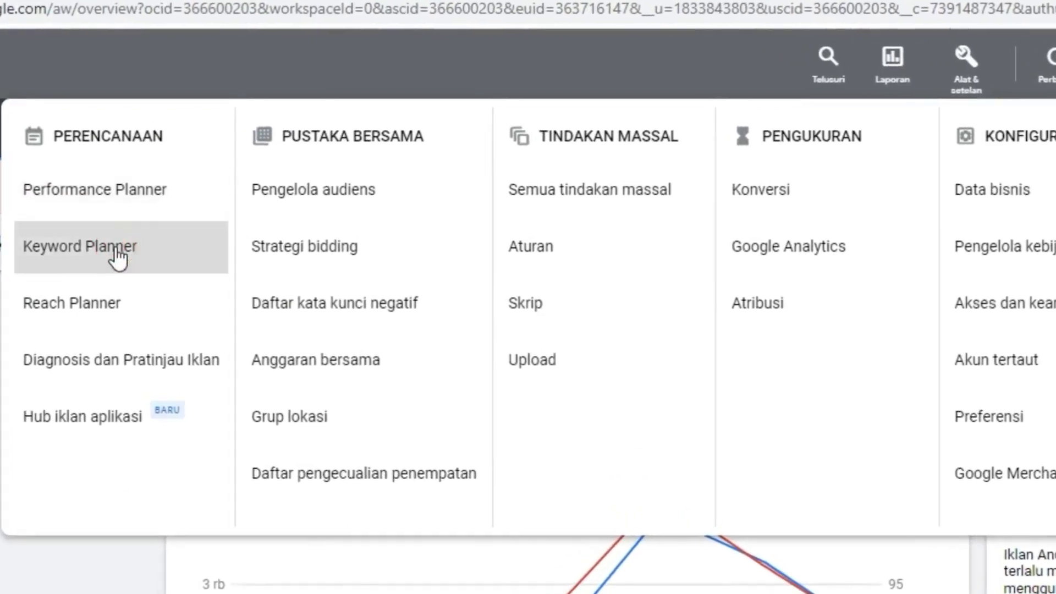
pyautogui.click(118, 257)
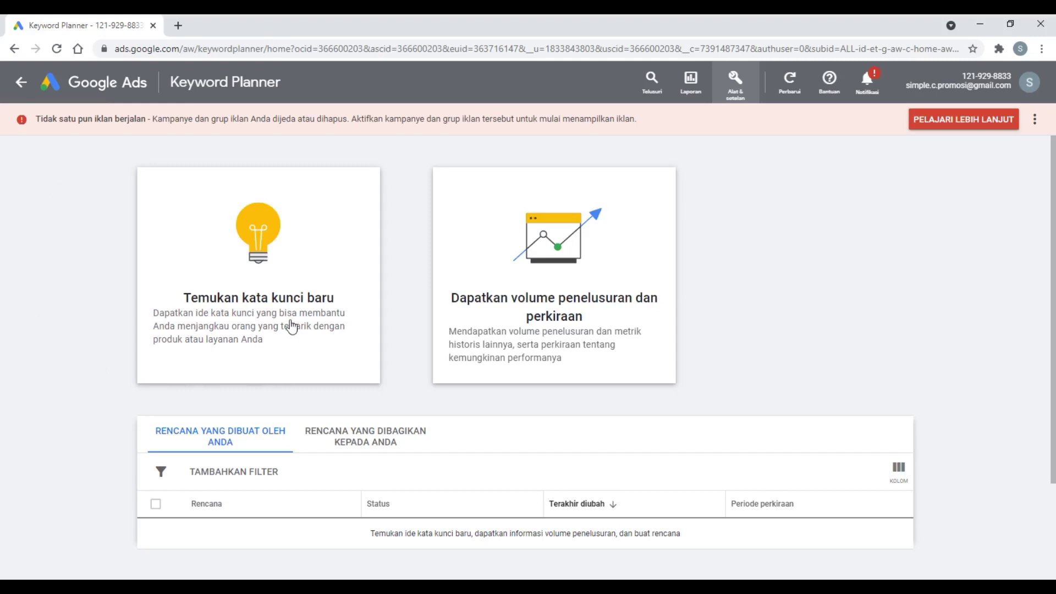
pyautogui.click(264, 309)
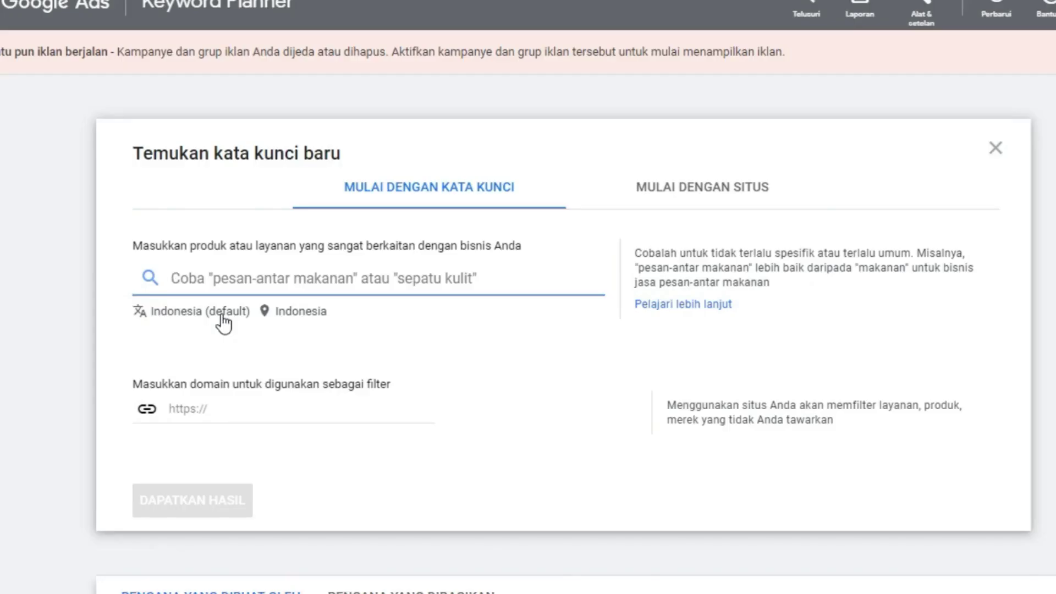
# Add "Jasa Pembuatan Website" and "Jasa Pembuatan Website Jakarta" as starting keywords.
pyautogui.write('Jasa ')
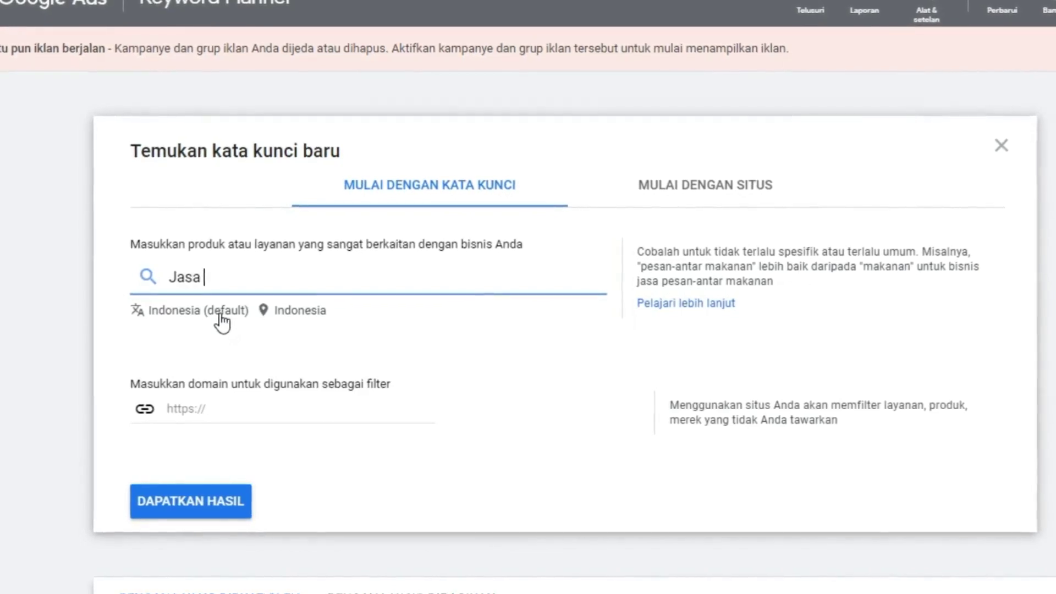
pyautogui.write('Pembuatan Website')
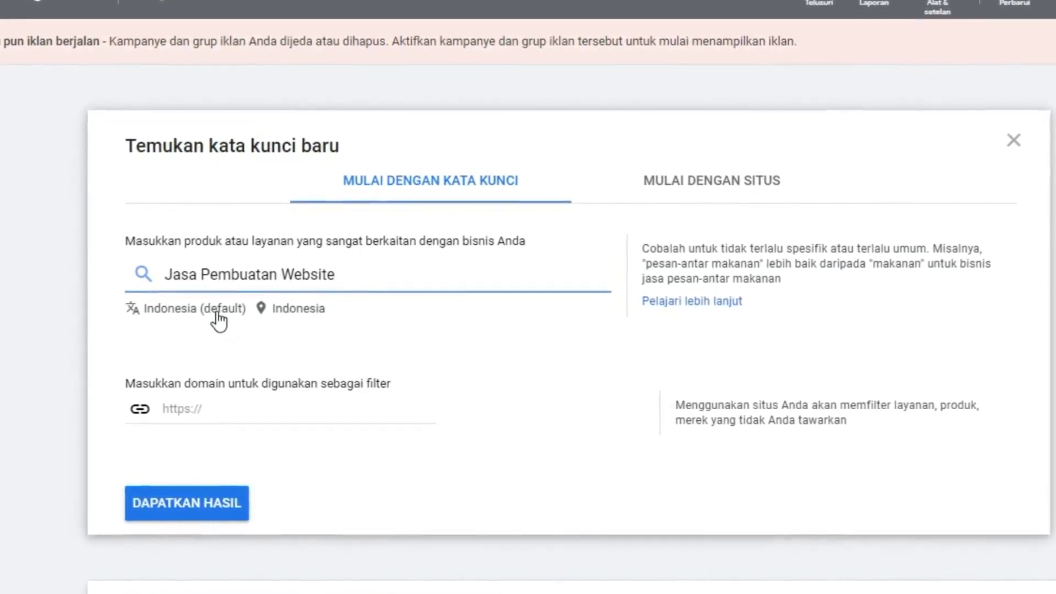
pyautogui.press('Return')
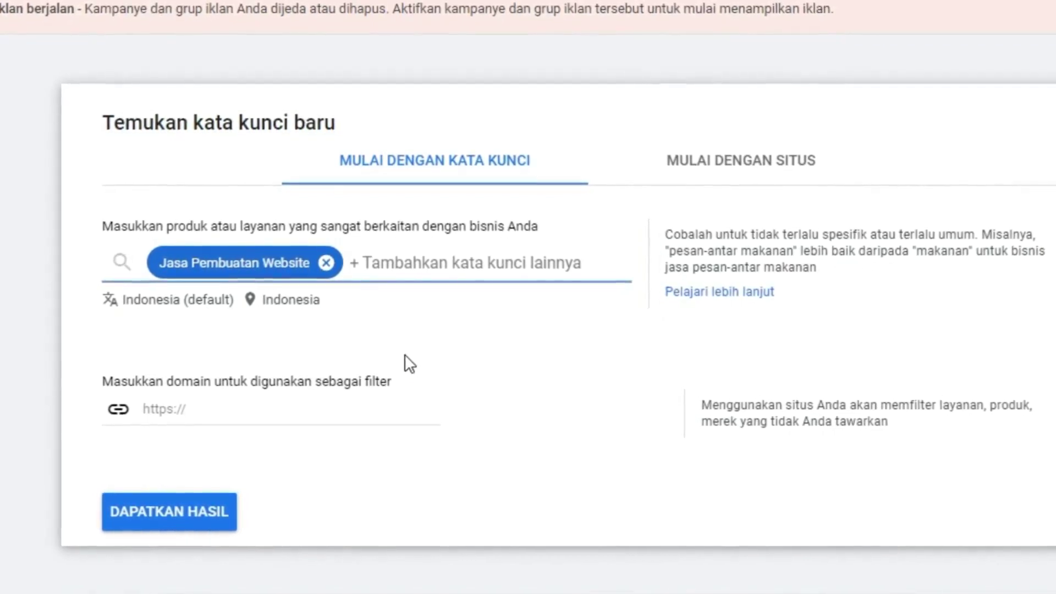
pyautogui.write('Jasa ')
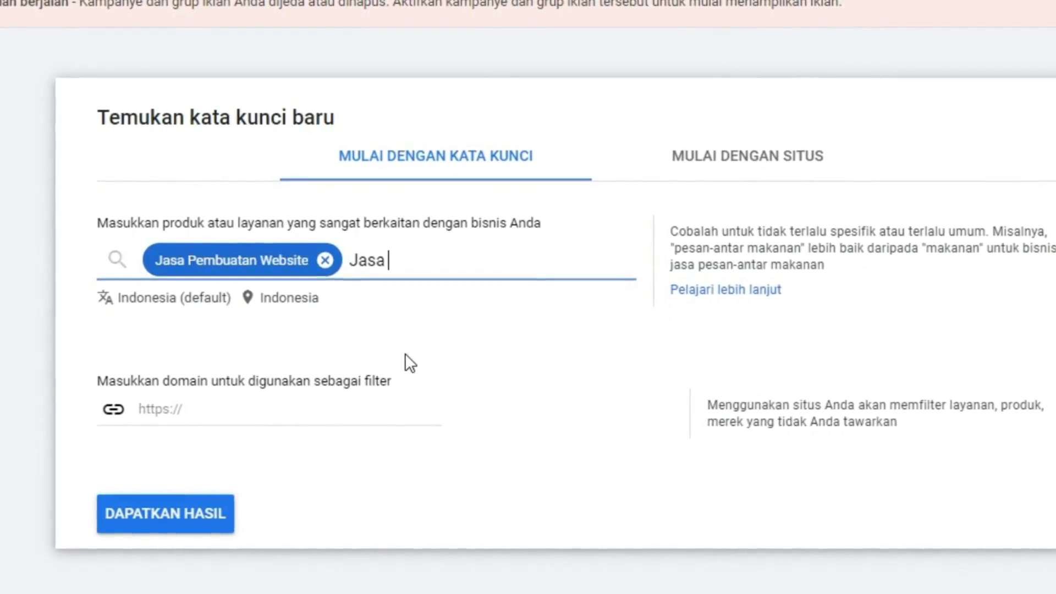
pyautogui.write('Pembuatan Website Jakart')
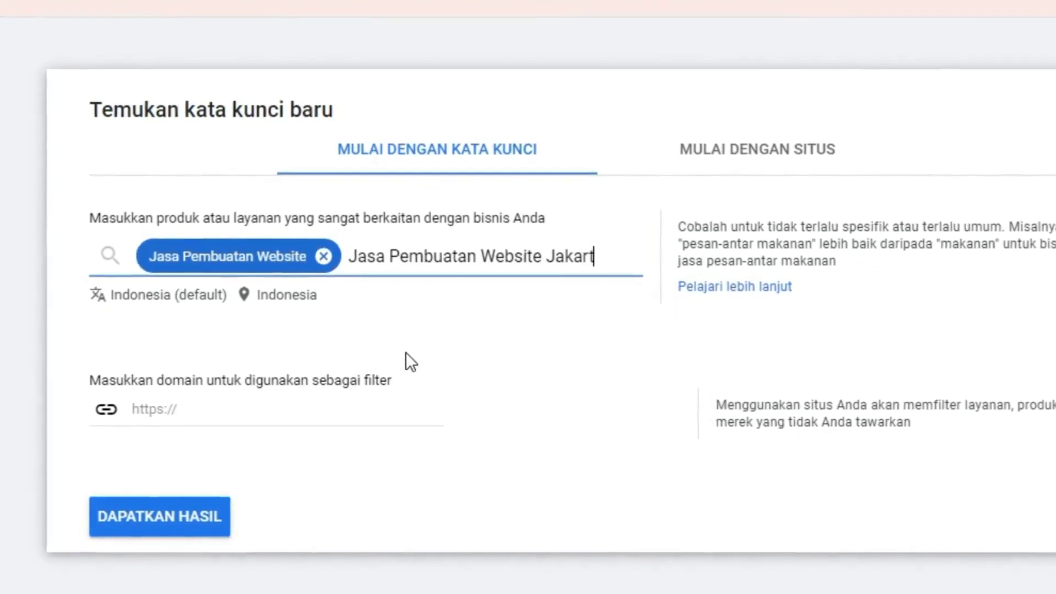
pyautogui.press('Return')
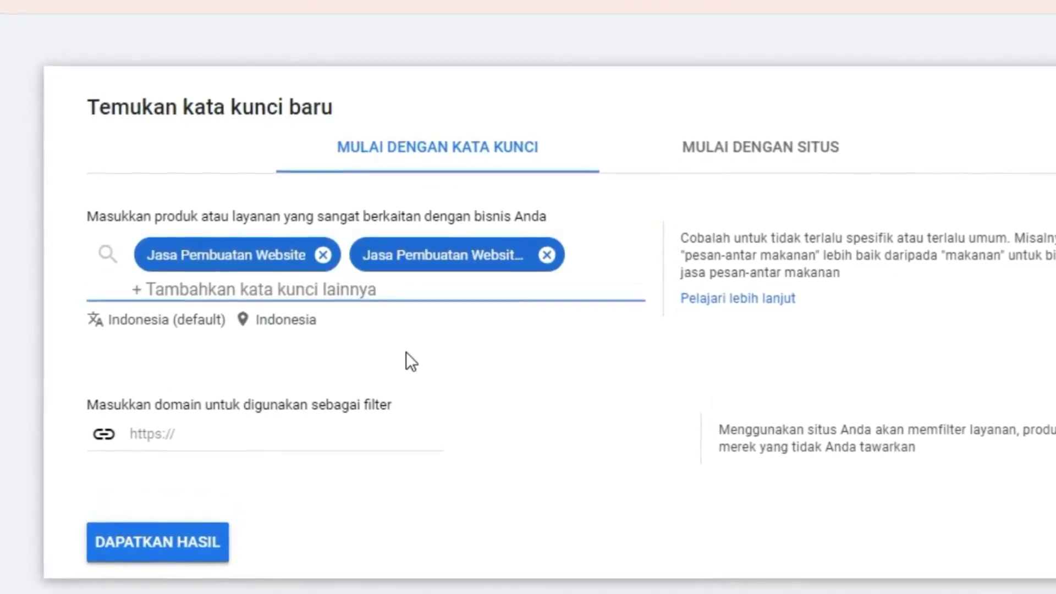
# Add "Jasa Web Desain" and "Jasa Web Desain Jakarta" to the starting keywords.
pyautogui.write('Jasa Web Desa')
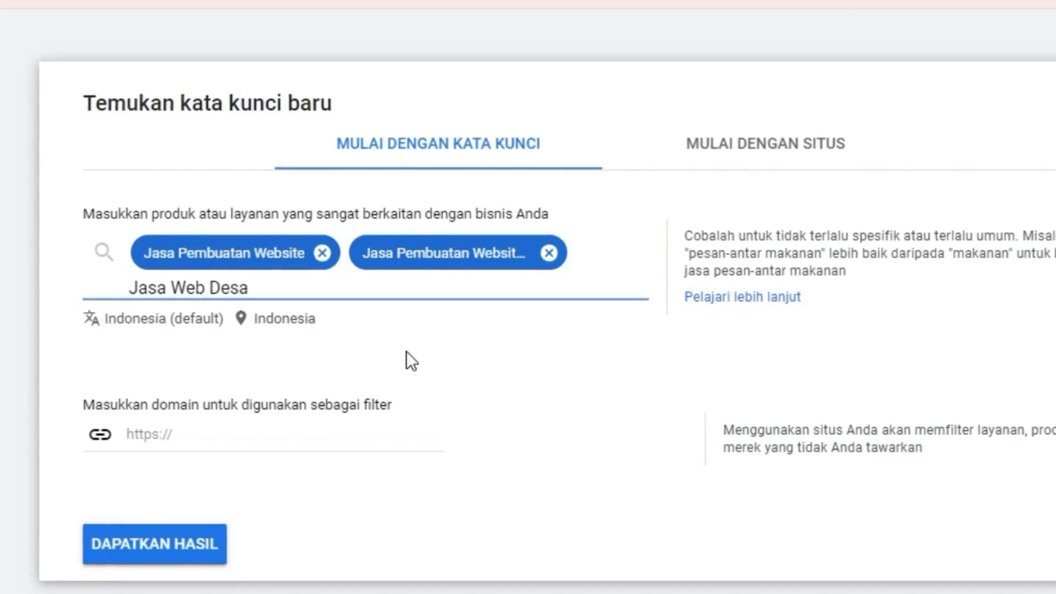
pyautogui.write('in')
pyautogui.press('Return')
pyautogui.write('Jasa Web Desain Jakarta')
pyautogui.press('Return')
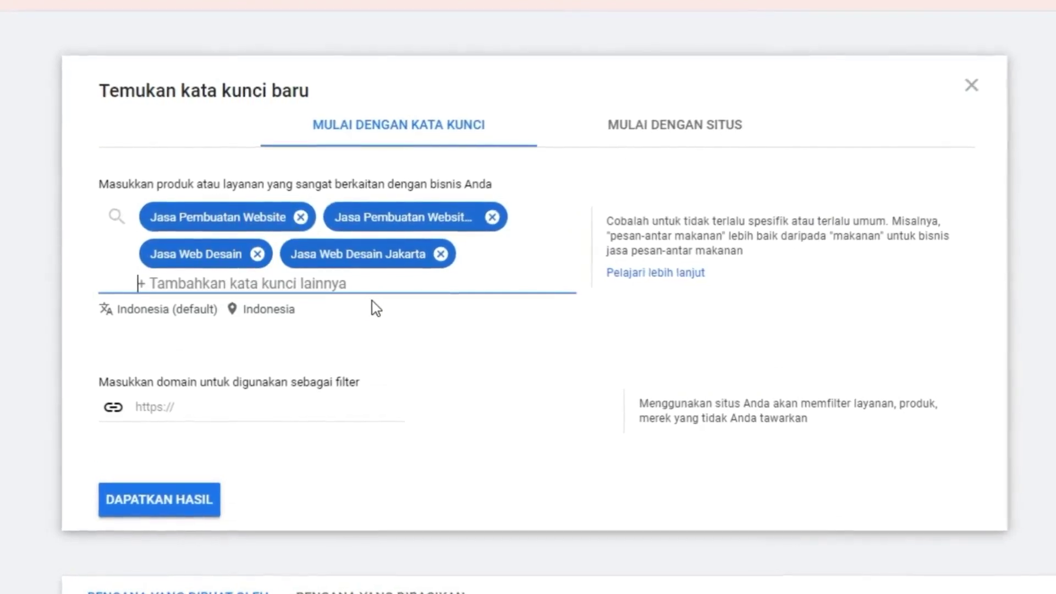
# Add "Jasa Bikin Website" and "jasa Bikin Website Jakarta" to the starting keywords and get the keyword results.
pyautogui.write('Jasa')
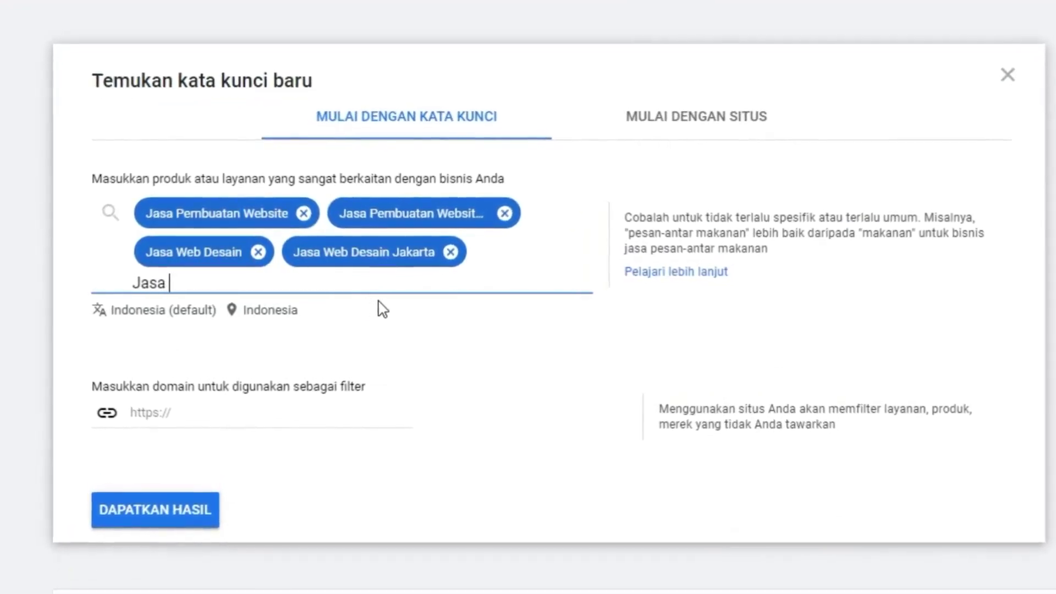
pyautogui.write(' Bikin Website')
pyautogui.press('Return')
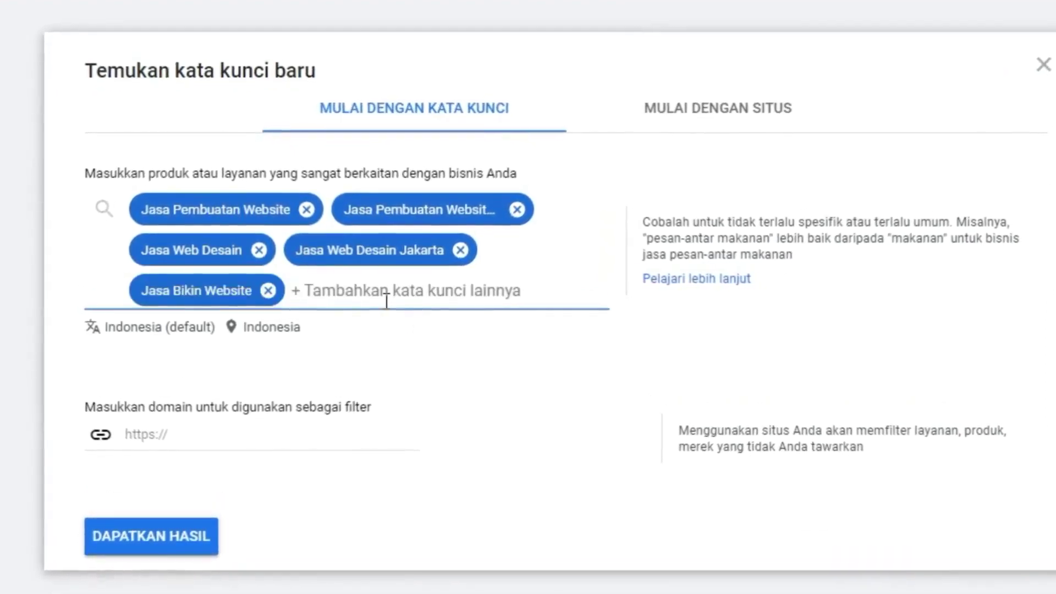
pyautogui.write('jasa Bikin Website Jakarta')
pyautogui.press('Return')
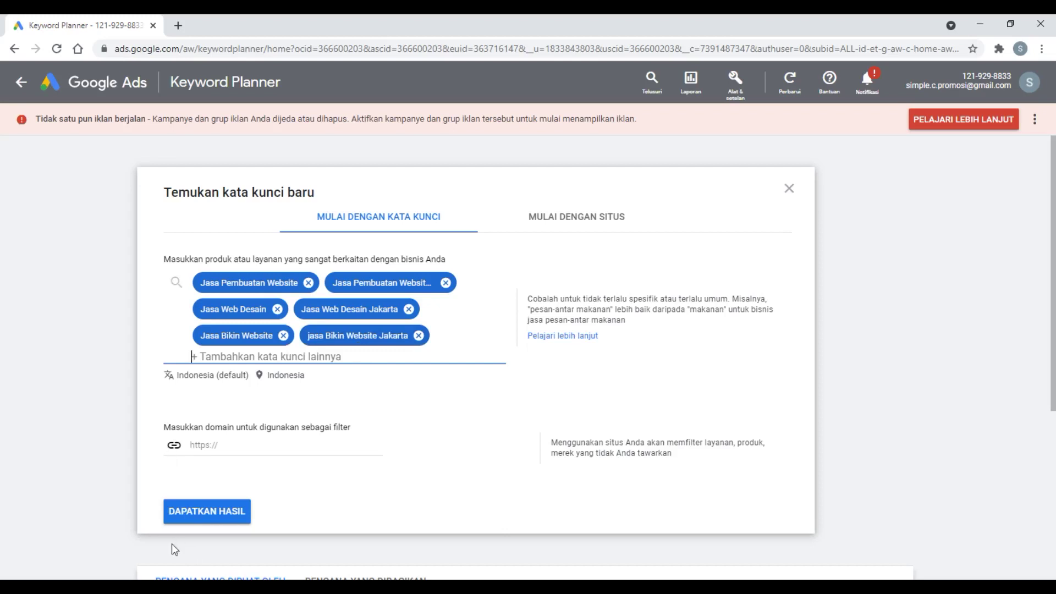
pyautogui.click(213, 510)
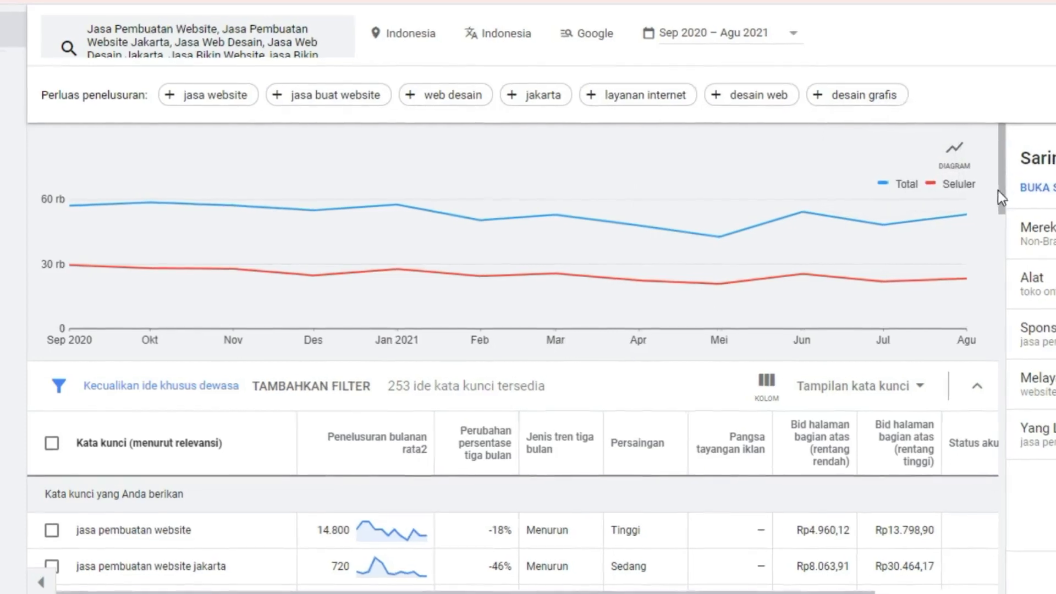
# Look through the entered keywords and the suggested keyword ideas with their average monthly searches.
pyautogui.click(826, 279)
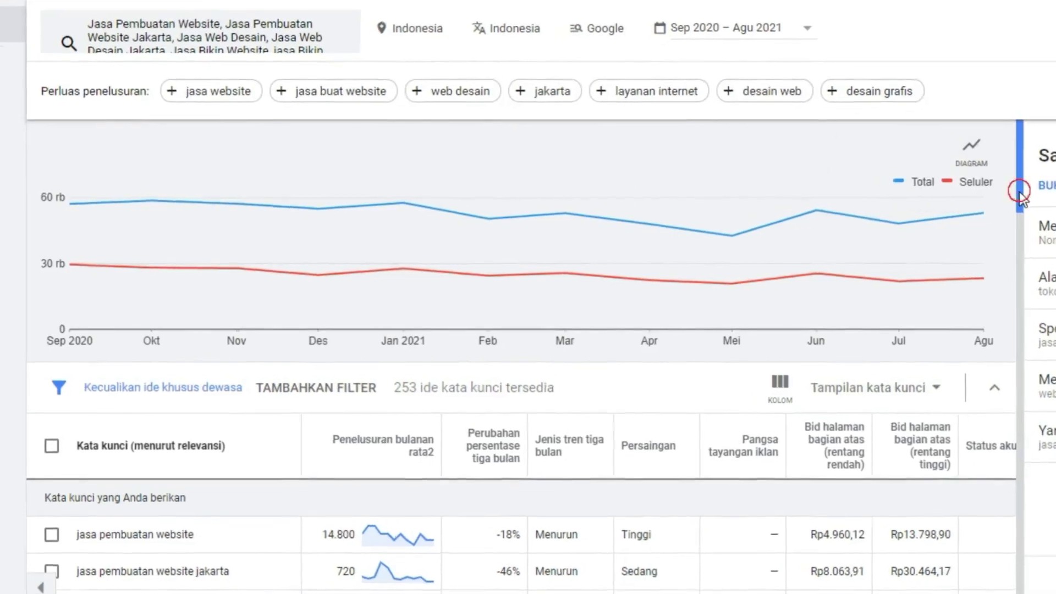
pyautogui.moveTo(1020, 198); pyautogui.dragTo(1020, 308)
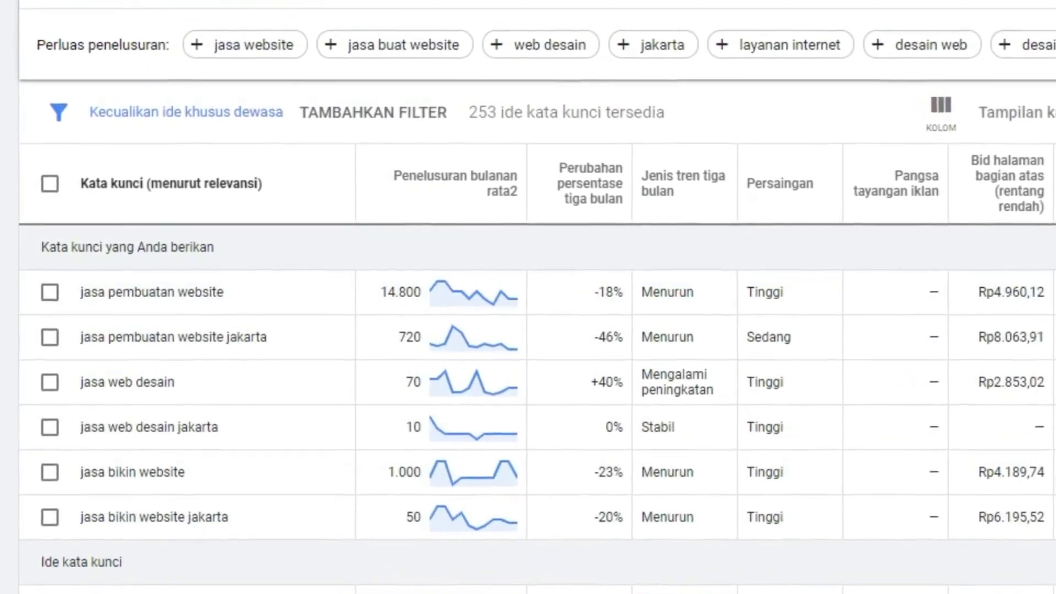
pyautogui.scroll(-4, 528, 385)
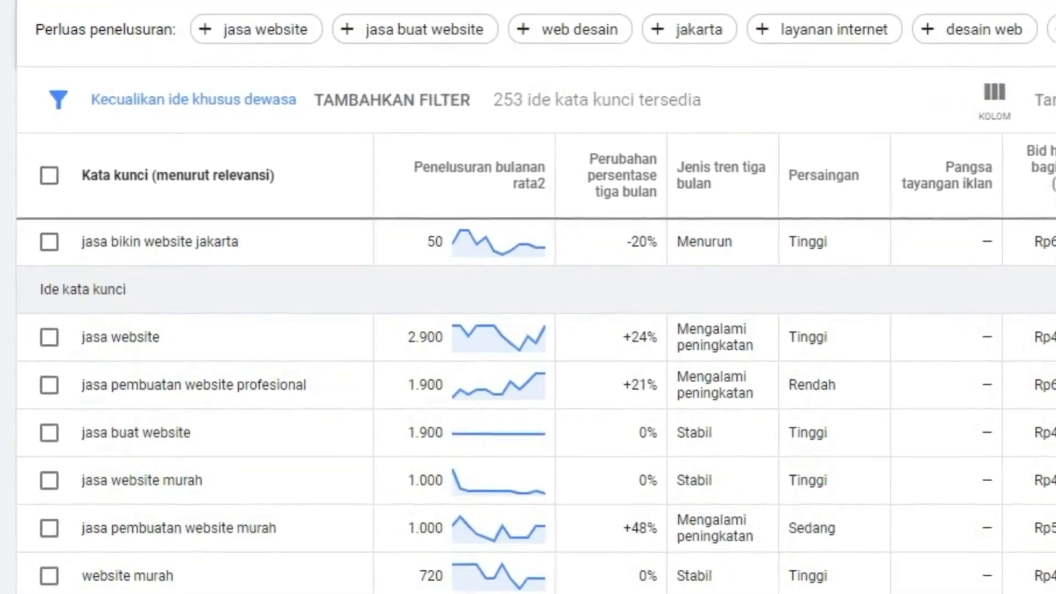
pyautogui.scroll(-1, 99, 286)
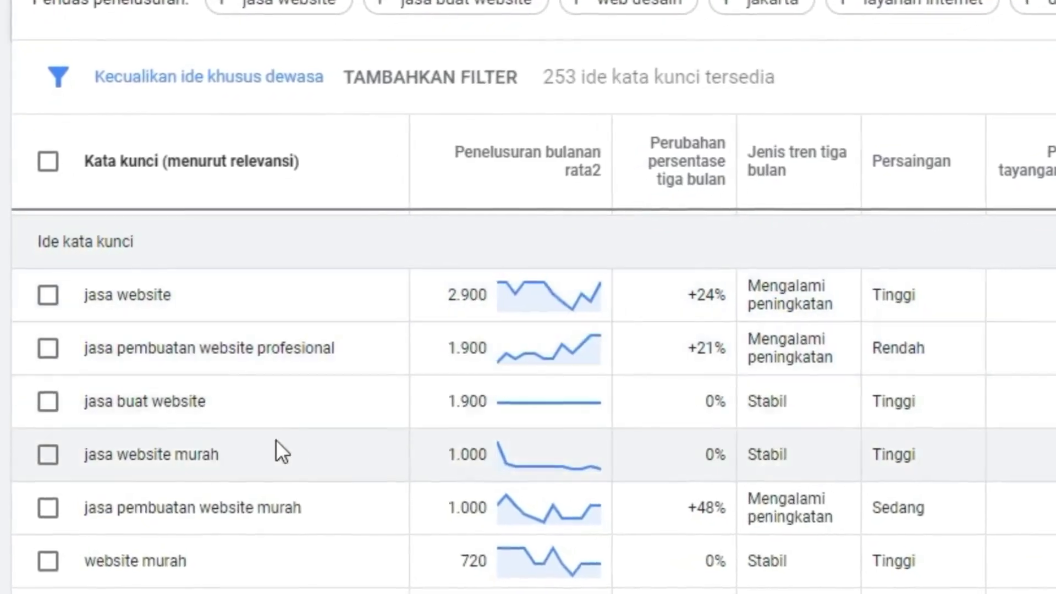
pyautogui.scroll(5, 295, 448)
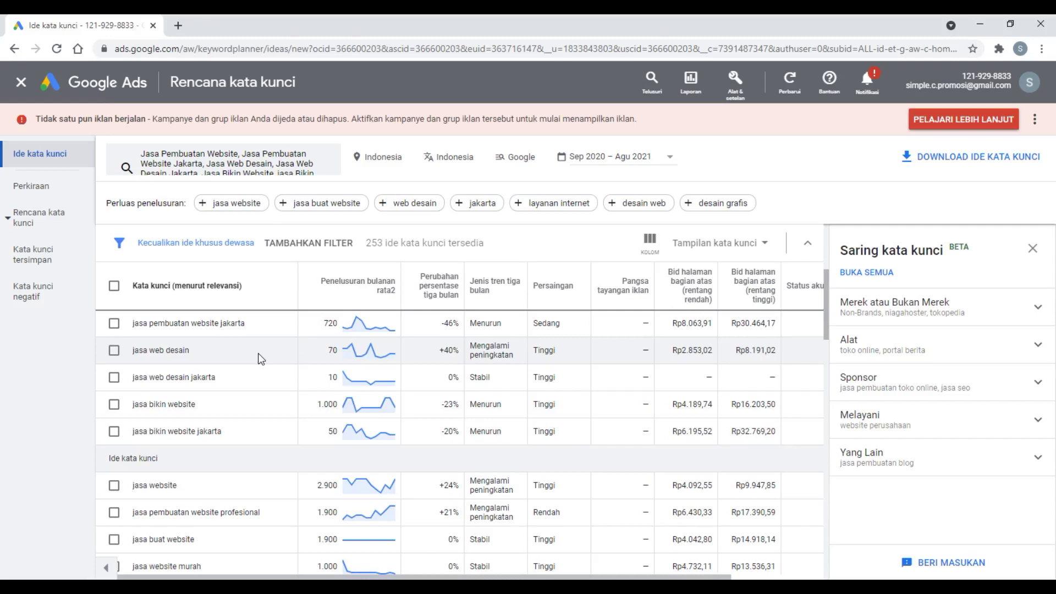
pyautogui.scroll(3, 258, 353)
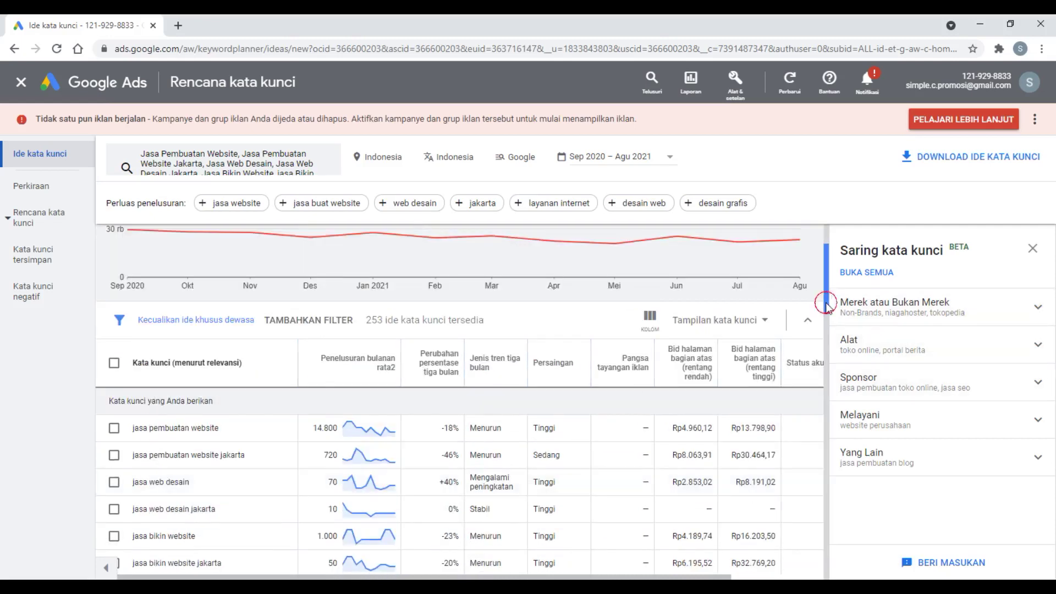
pyautogui.scroll(-3, 834, 318)
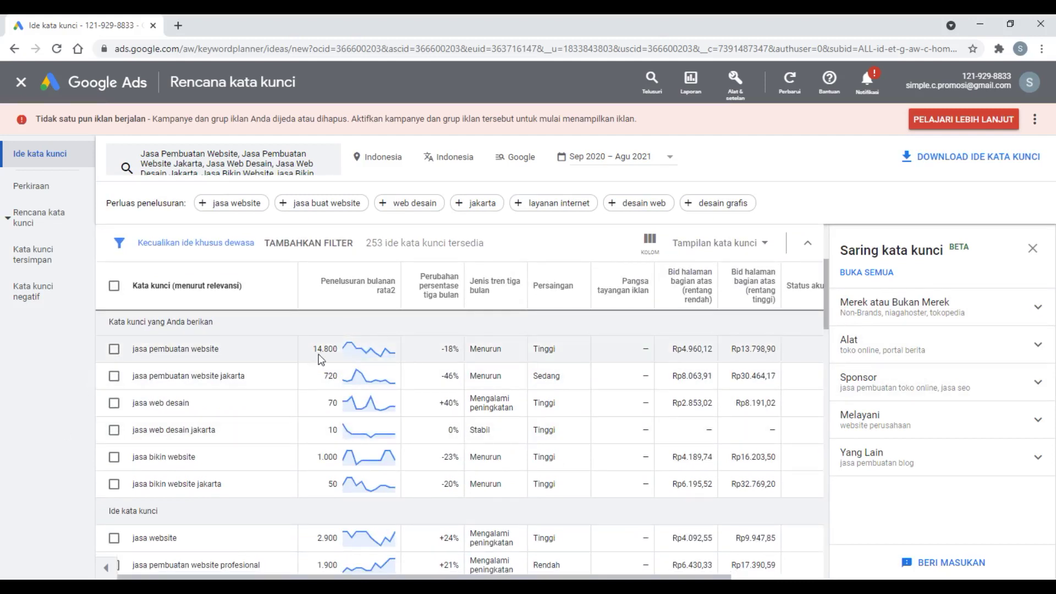
# Examine the search trend of "jasa pembuatan website" and the explanations of the competition and low and high top-of-page bid columns.
pyautogui.moveTo(365, 342)
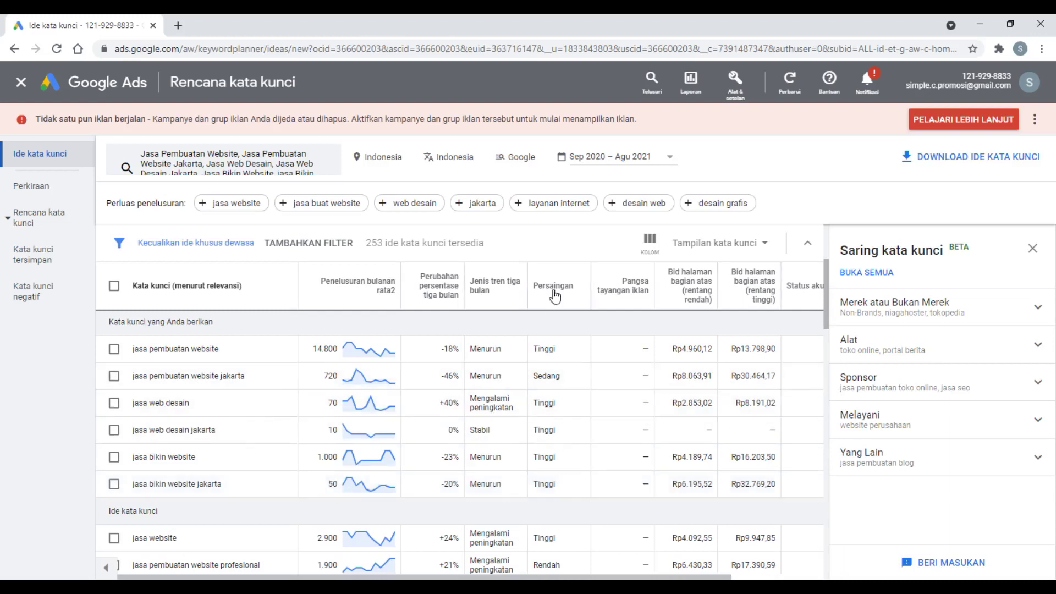
pyautogui.moveTo(553, 291)
pyautogui.moveTo(696, 285)
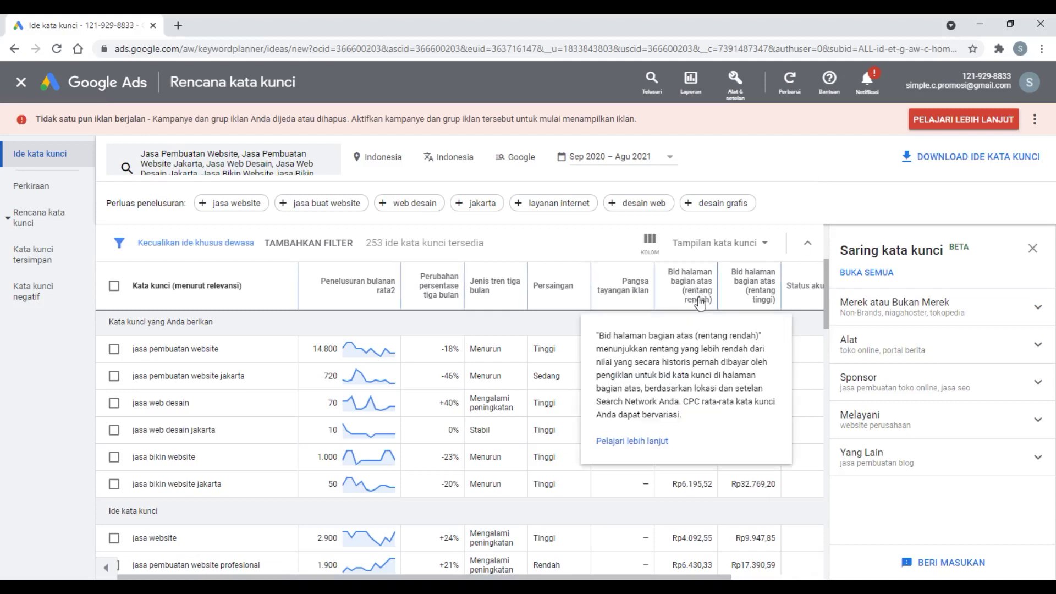
pyautogui.moveTo(754, 297)
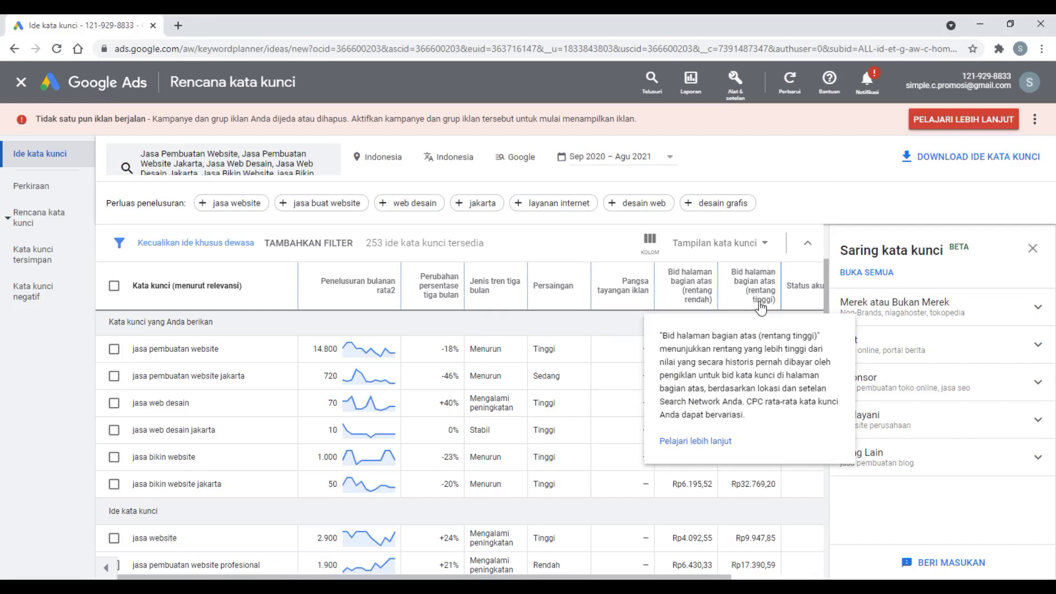
# Open google.com in a new browser tab, search for "Jasa Pembuatan Website" and look through the results.
pyautogui.click(182, 23)
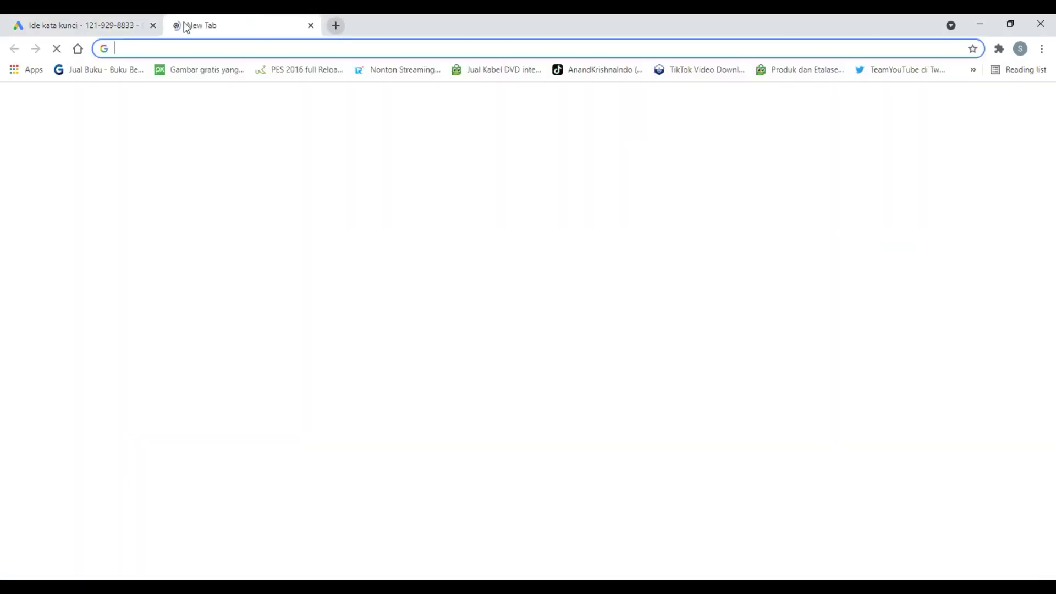
pyautogui.write('google.com')
pyautogui.press('Return')
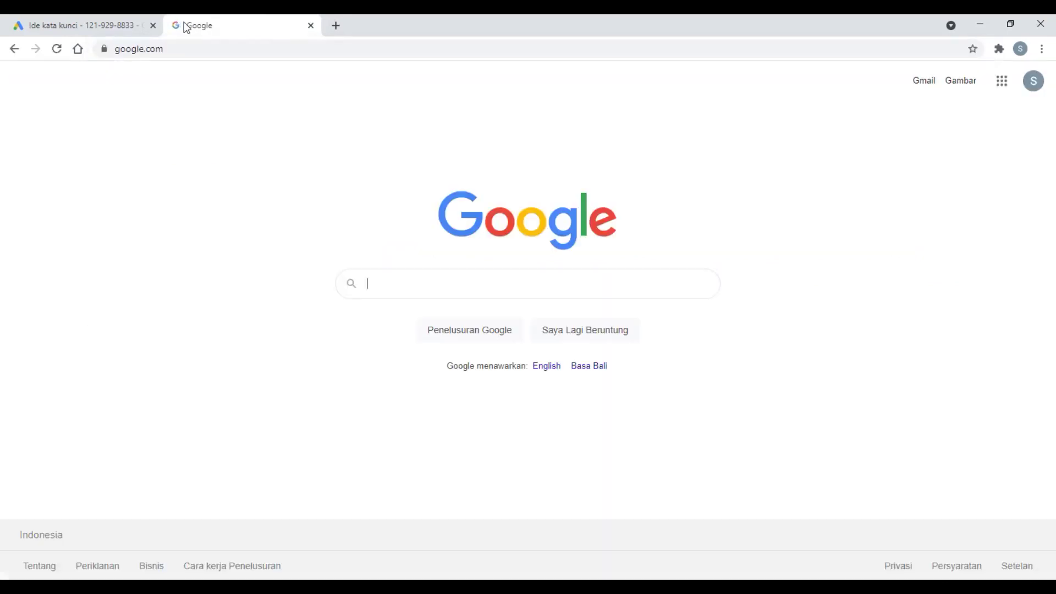
pyautogui.click(375, 278)
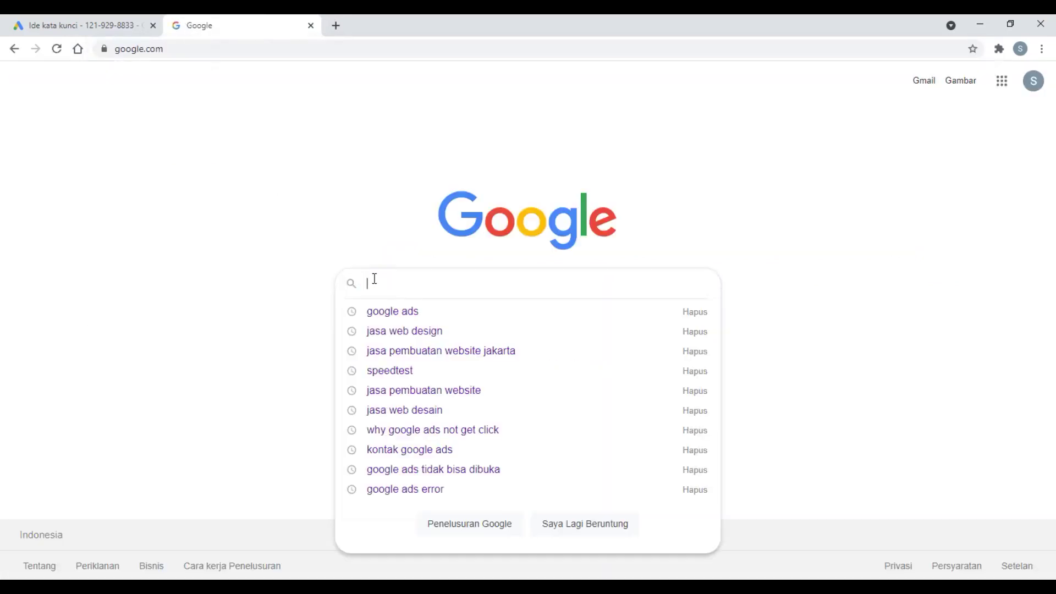
pyautogui.write('Jasa Pembaut')
pyautogui.press('BackSpace')
pyautogui.press('BackSpace')
pyautogui.press('BackSpace')
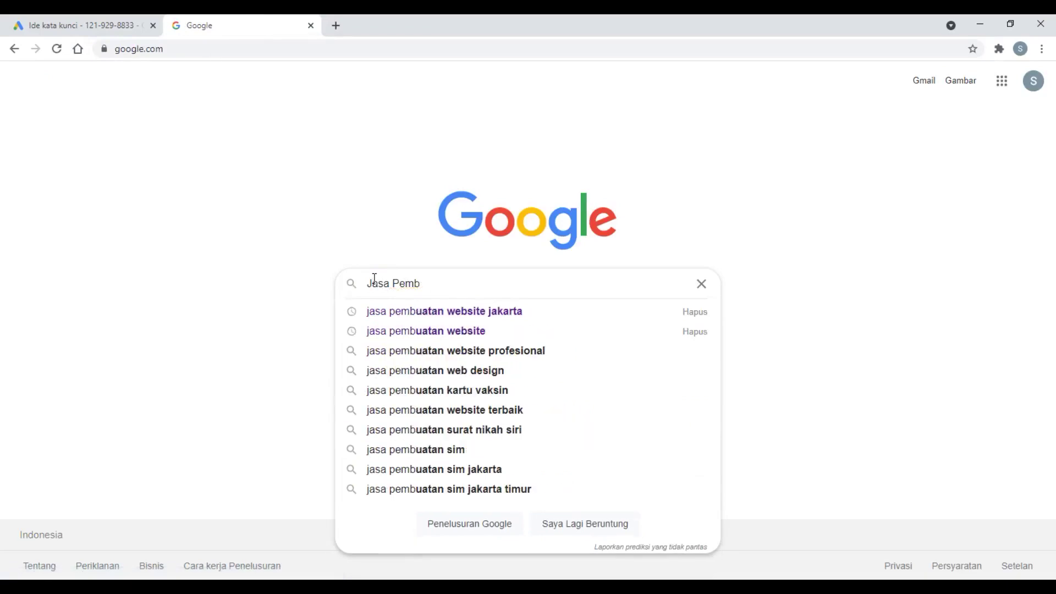
pyautogui.write('uatan Website')
pyautogui.press('Return')
pyautogui.scroll(-8, 758, 306)
pyautogui.scroll(8, 242, 98)
# Change the Google search to "Jasa Bikin Website" to view the ads for that keyword.
pyautogui.hotkey('ctrl', 'BackSpace')
pyautogui.hotkey('ctrl', 'BackSpace')
pyautogui.write('Bikin Website')
pyautogui.press('Return')
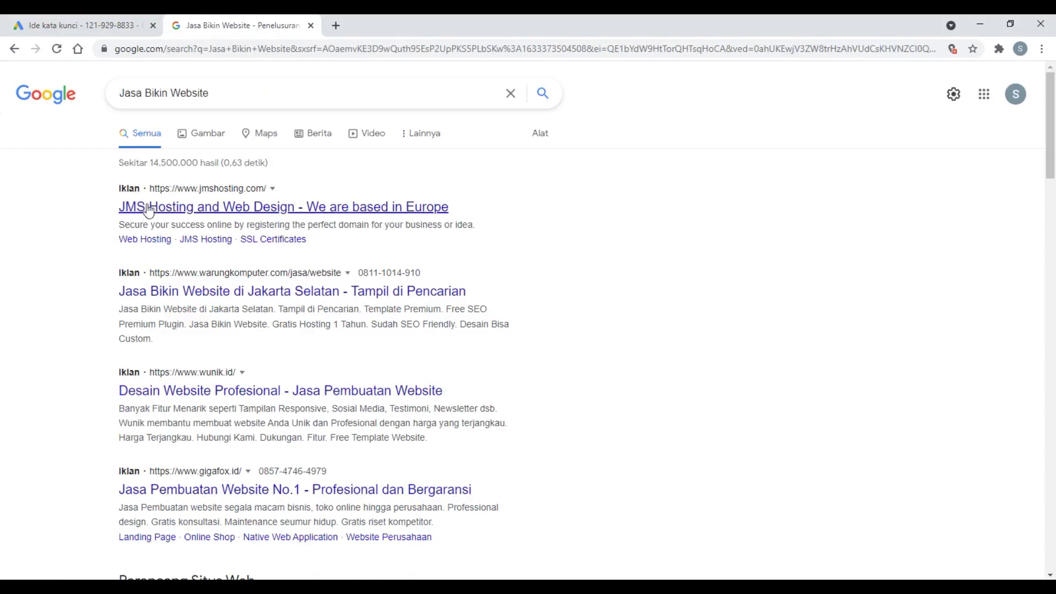
# Compare the Google search ads for "Jasa Bikin Website" with that keyword's figures in Keyword Planner.
pyautogui.click(33, 25)
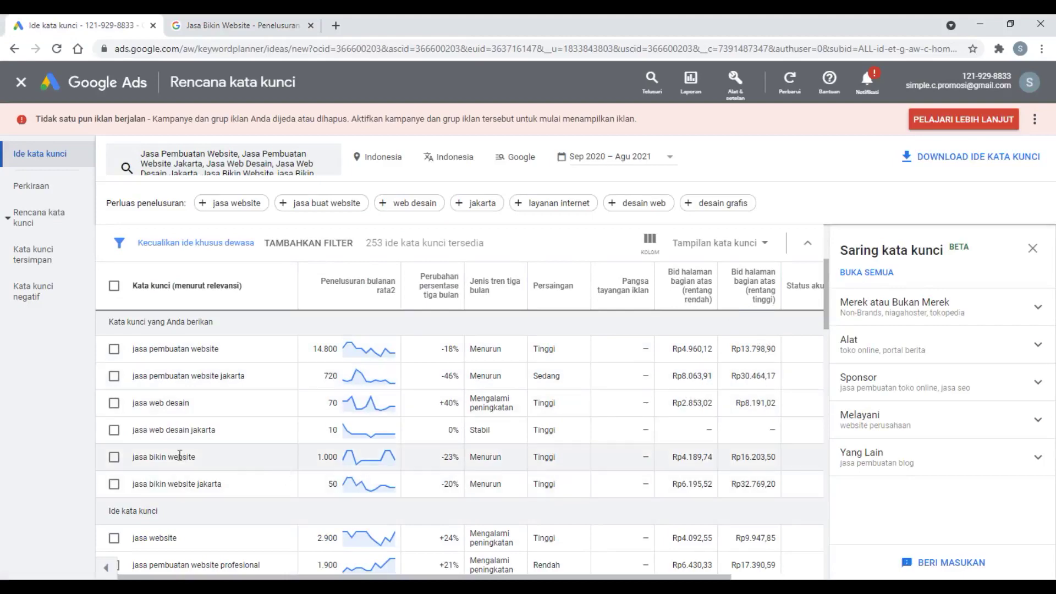
pyautogui.click(236, 25)
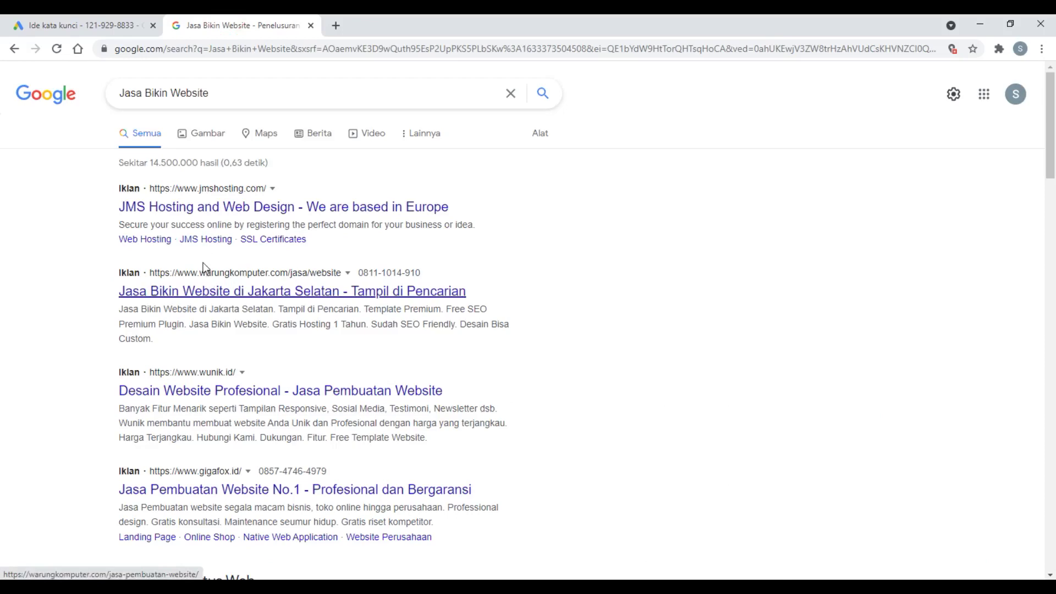
pyautogui.click(72, 25)
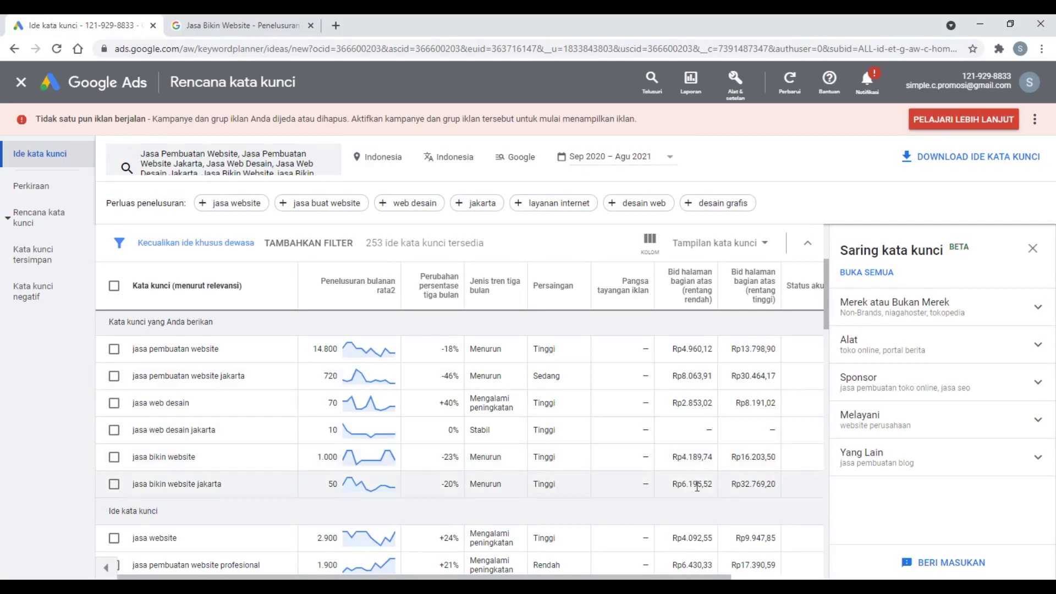
# Look through the ads and organic Google results for "Jasa Bikin Website", then close that search tab.
pyautogui.click(219, 26)
pyautogui.scroll(-3, 204, 391)
pyautogui.scroll(4, 205, 390)
pyautogui.scroll(-4, 276, 330)
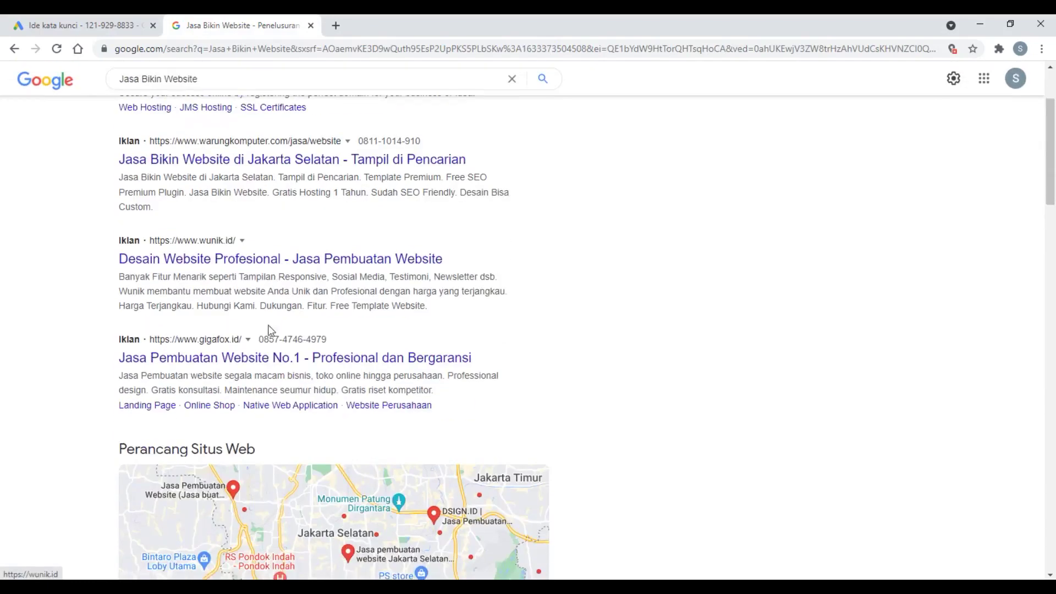
pyautogui.scroll(-15, 685, 456)
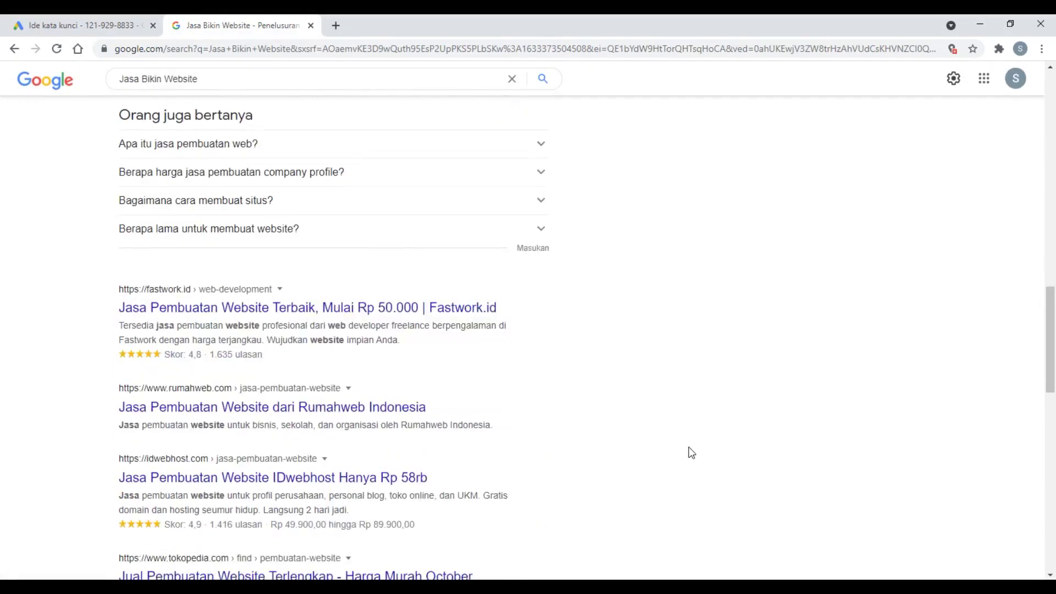
pyautogui.scroll(-8, 691, 451)
pyautogui.scroll(3, 691, 451)
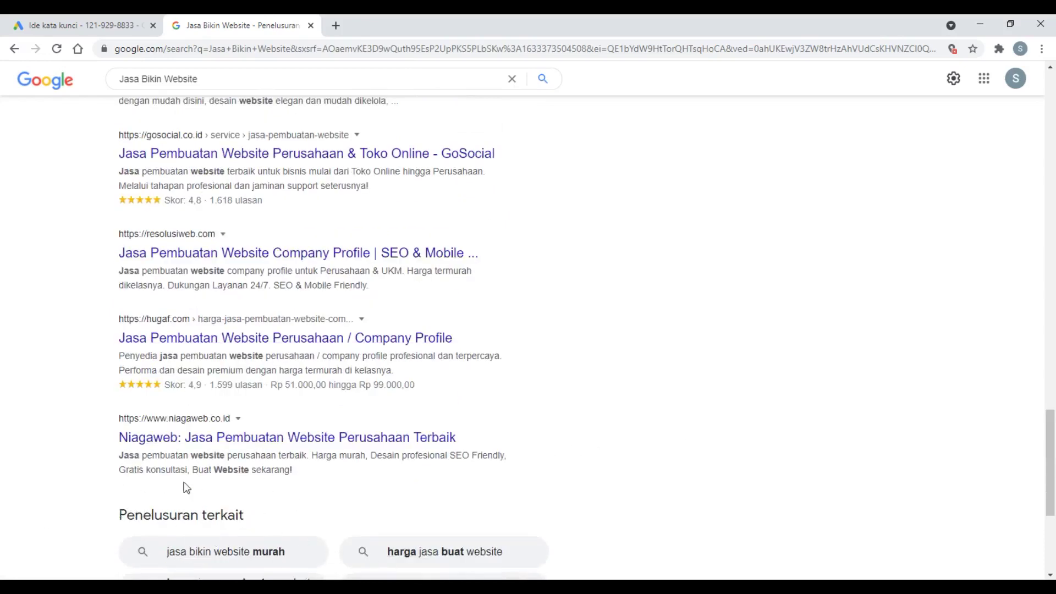
pyautogui.click(311, 25)
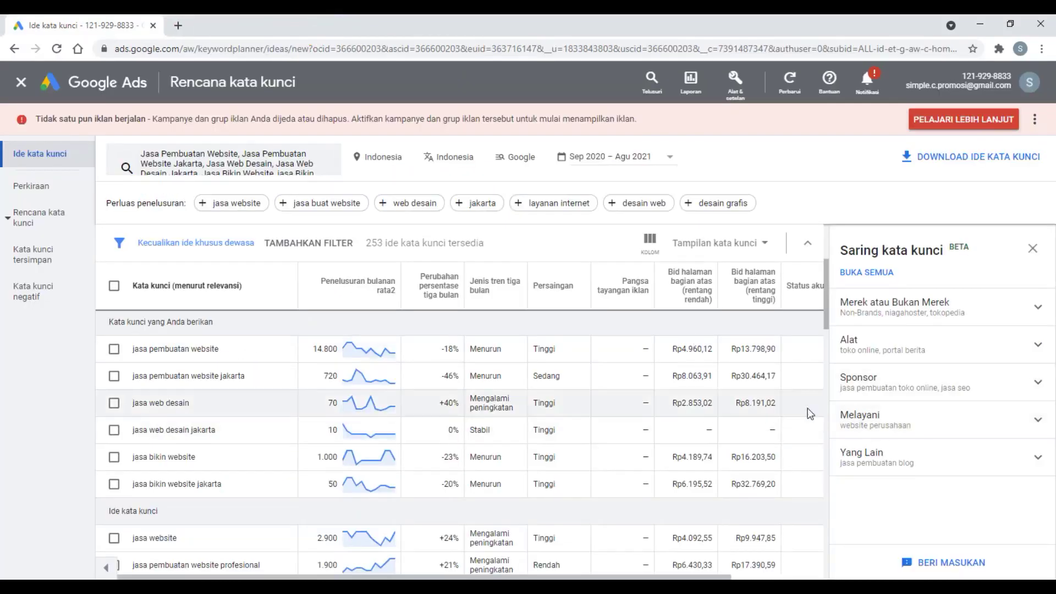
# Select all six provided keywords in the keyword ideas table, from "jasa pembuatan website" through "jasa bikin website jakarta".
pyautogui.scroll(1, 824, 302)
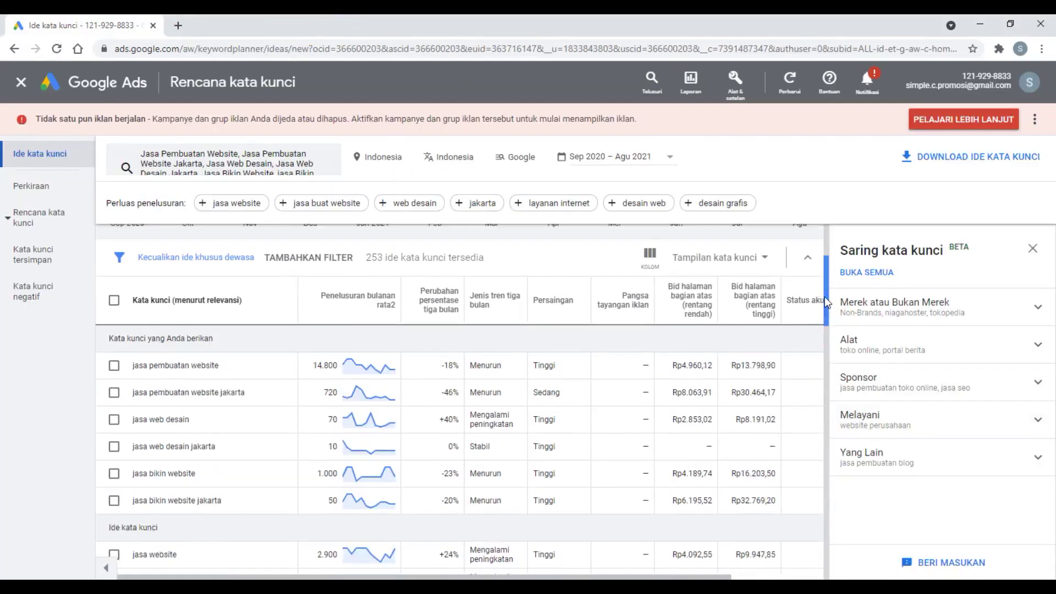
pyautogui.scroll(-1, 824, 297)
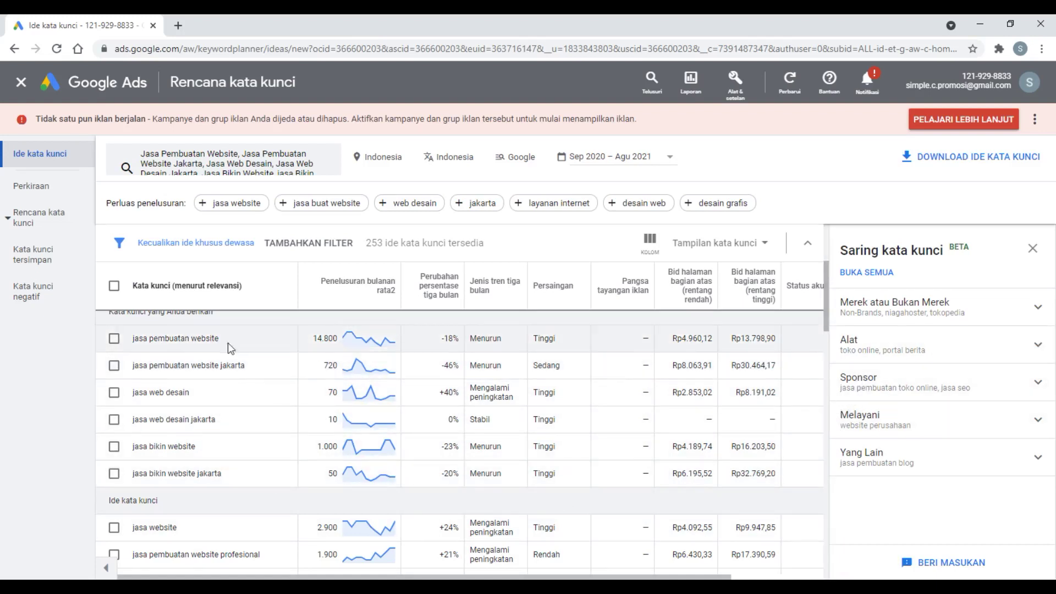
pyautogui.click(115, 339)
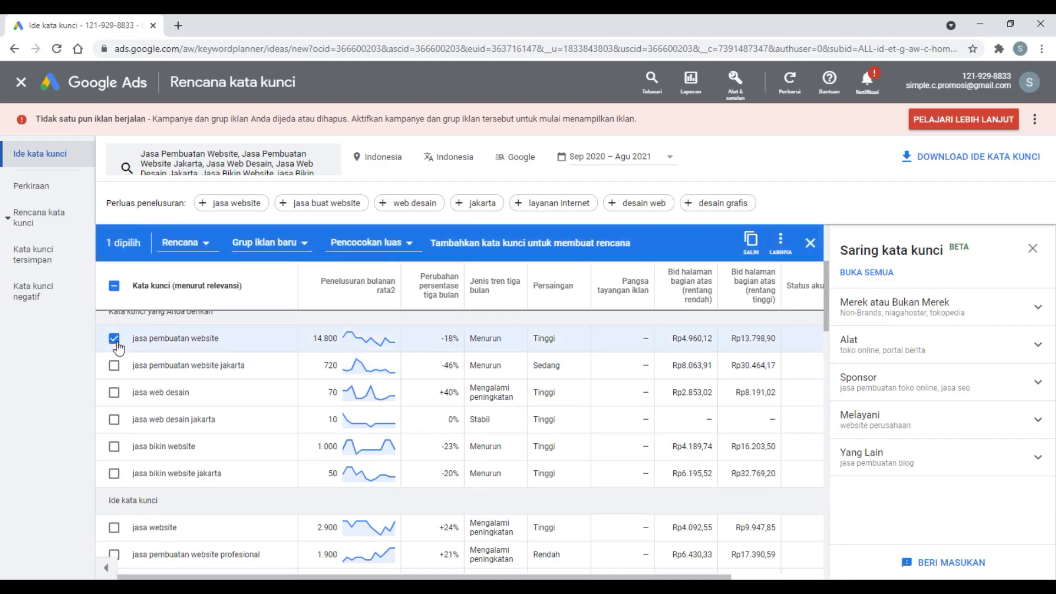
pyautogui.click(115, 366)
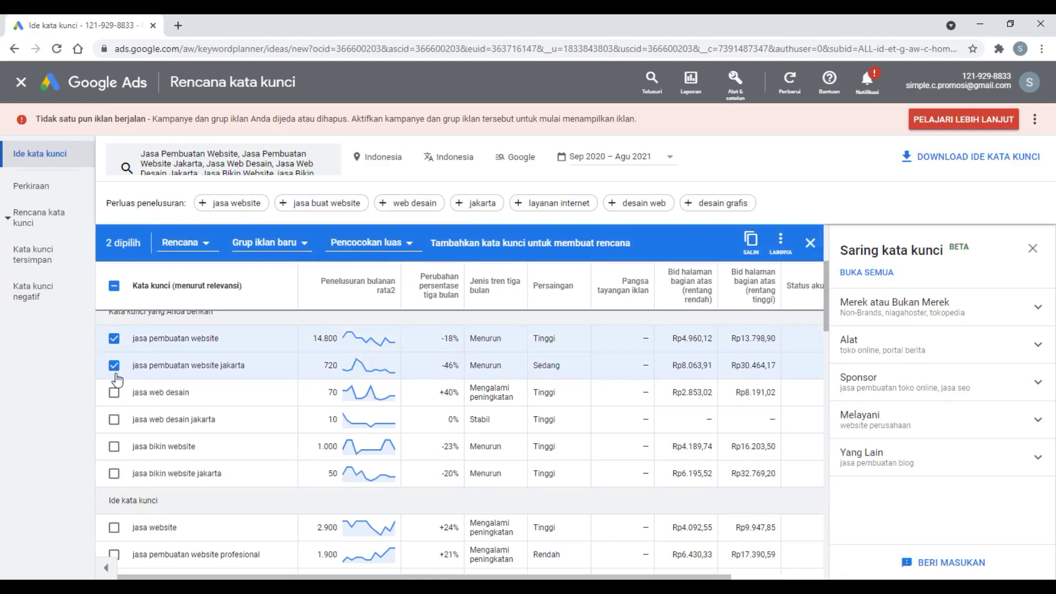
pyautogui.click(113, 392)
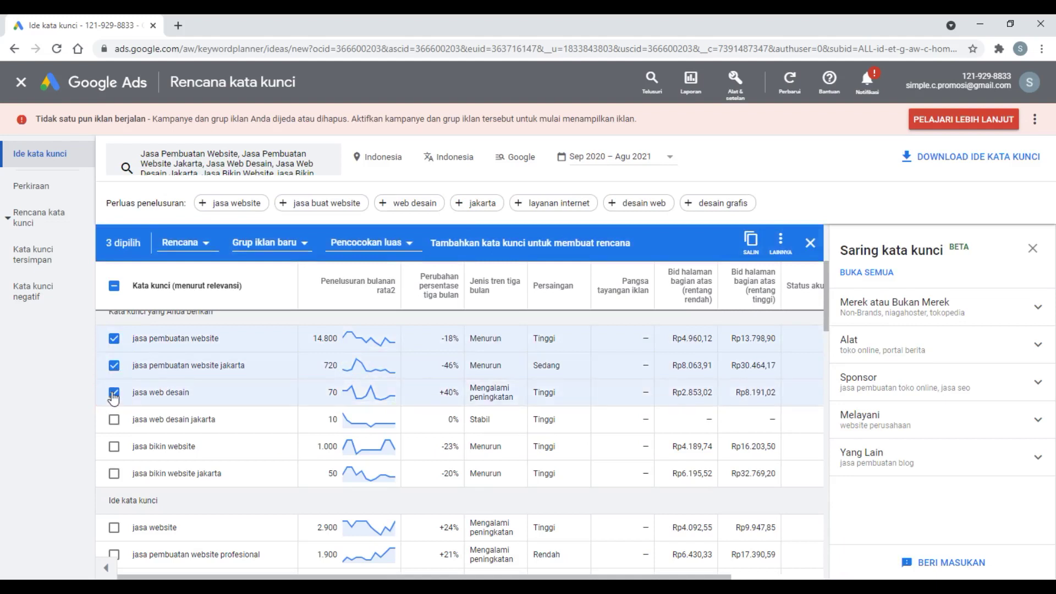
pyautogui.click(117, 421)
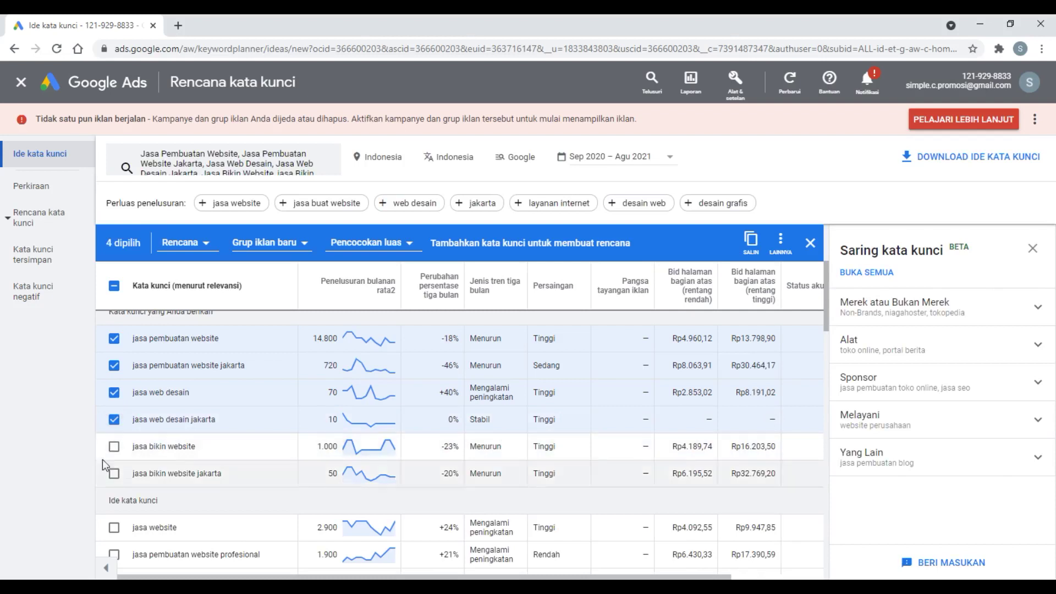
pyautogui.click(114, 447)
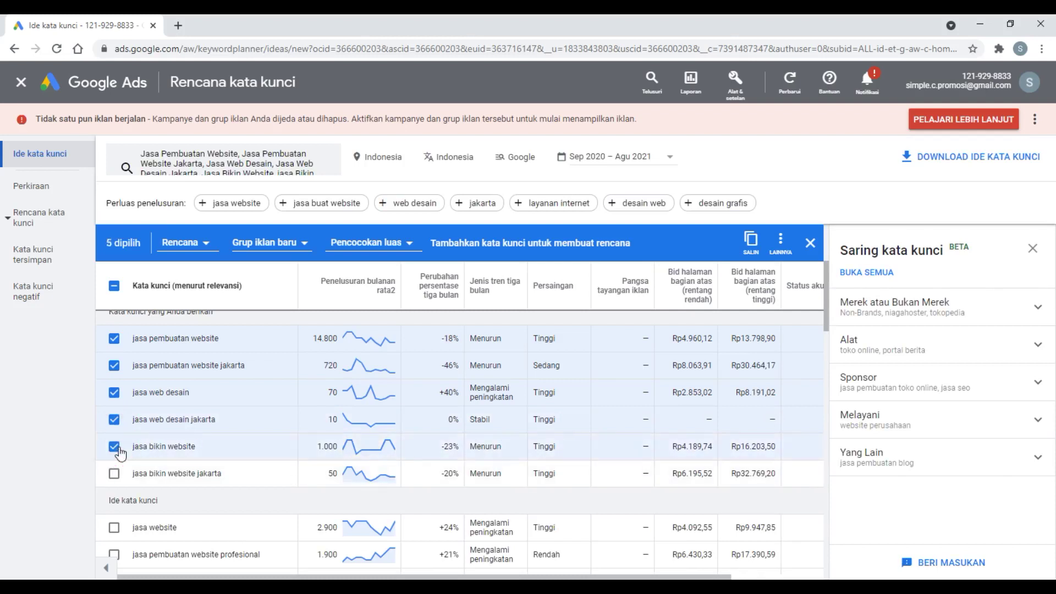
pyautogui.click(115, 474)
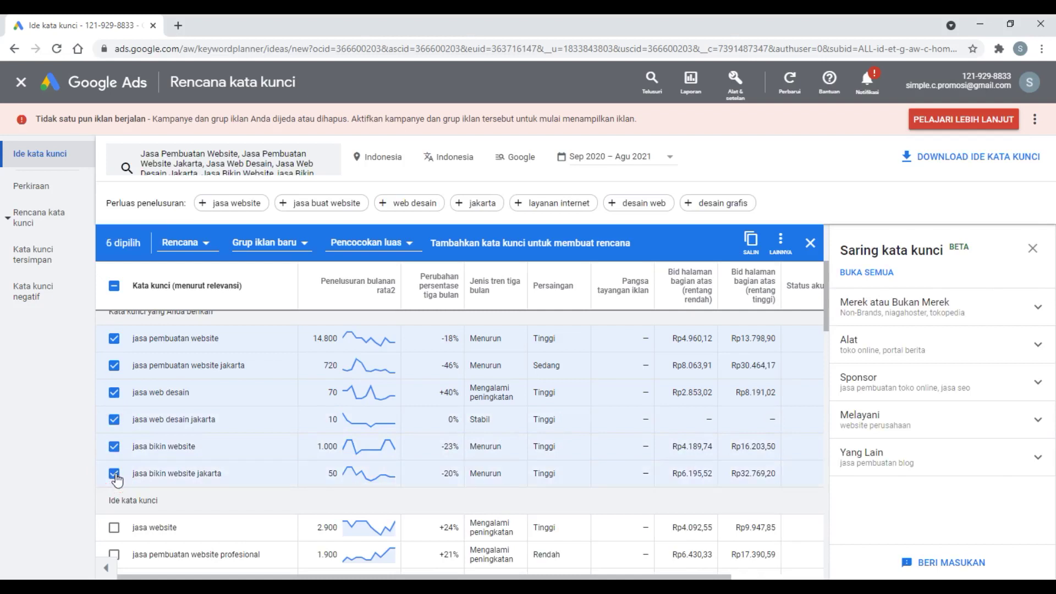
# Review the search volume, competition and bids of the suggested keyword ideas, and add the six selected keywords to a plan.
pyautogui.moveTo(824, 317); pyautogui.dragTo(829, 351)
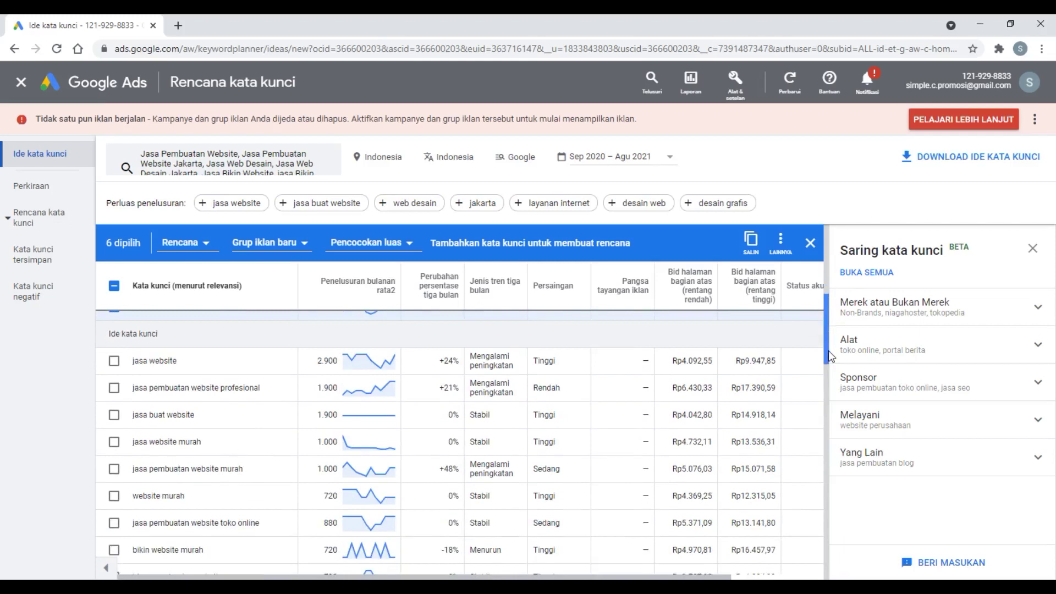
pyautogui.moveTo(828, 352); pyautogui.dragTo(833, 383)
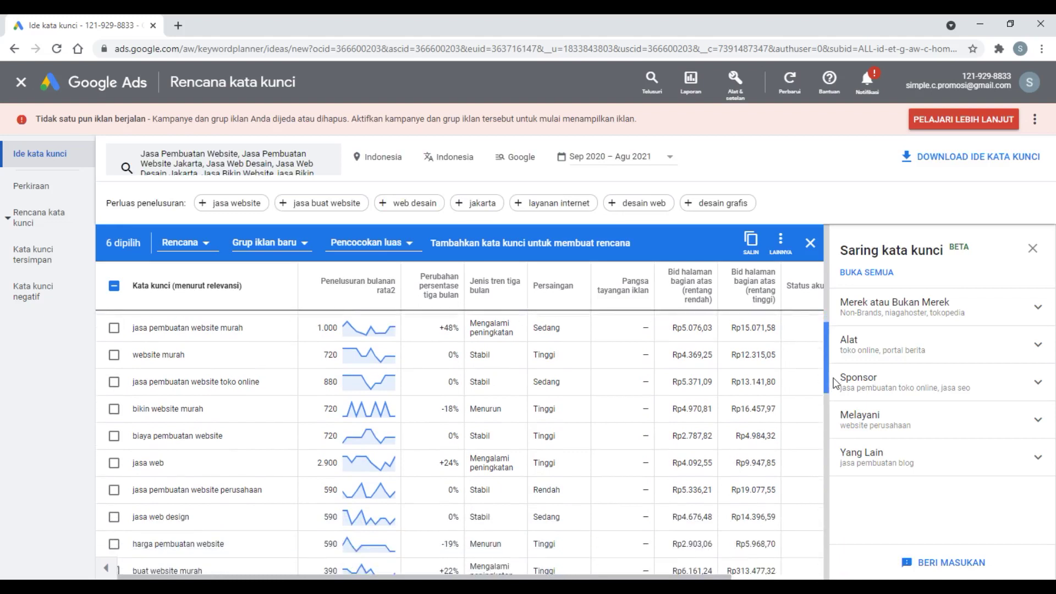
pyautogui.moveTo(836, 382); pyautogui.dragTo(834, 397)
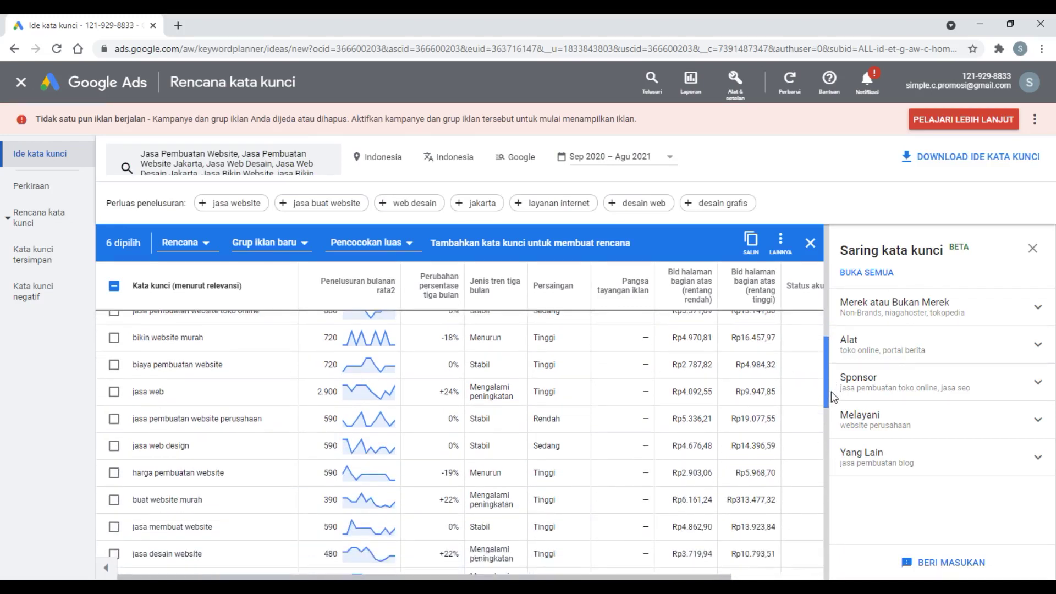
pyautogui.moveTo(834, 397); pyautogui.dragTo(831, 404)
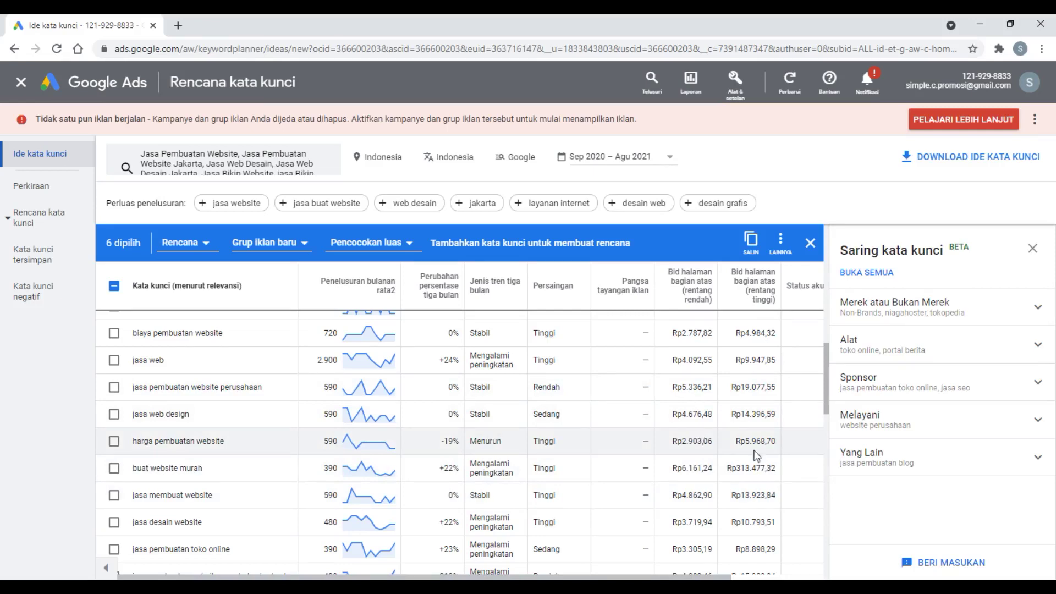
pyautogui.moveTo(827, 406); pyautogui.dragTo(847, 325)
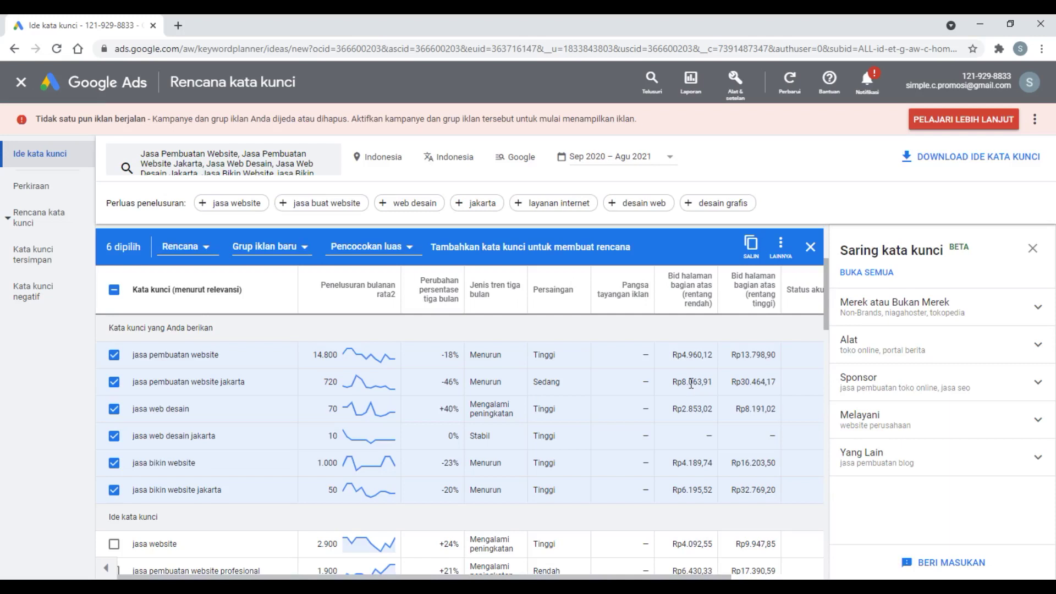
pyautogui.click(520, 249)
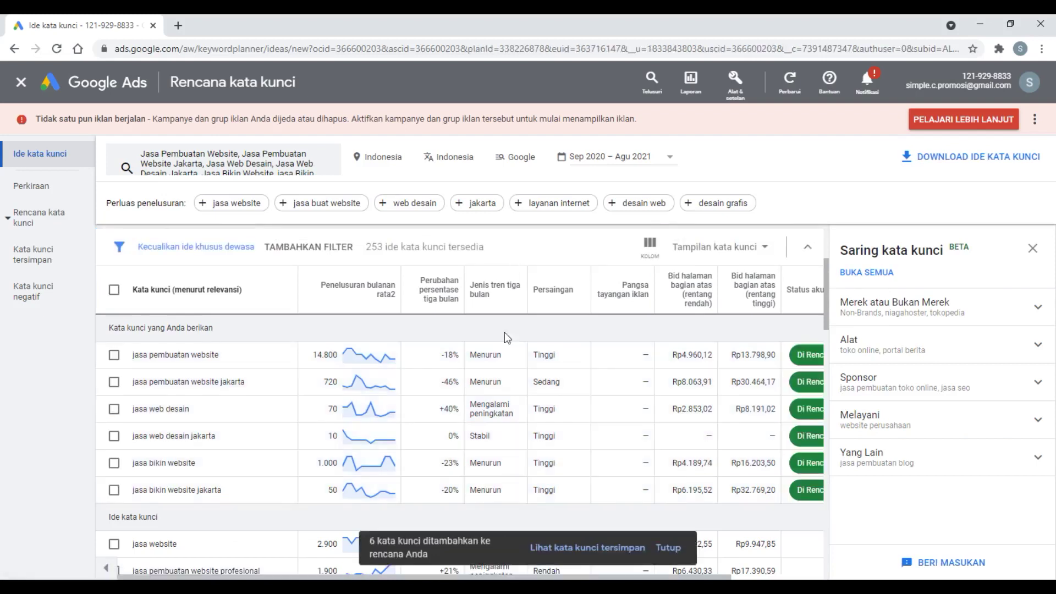
# Open the plan's saved keywords and review their monthly searches, competition and bid ranges.
pyautogui.click(584, 554)
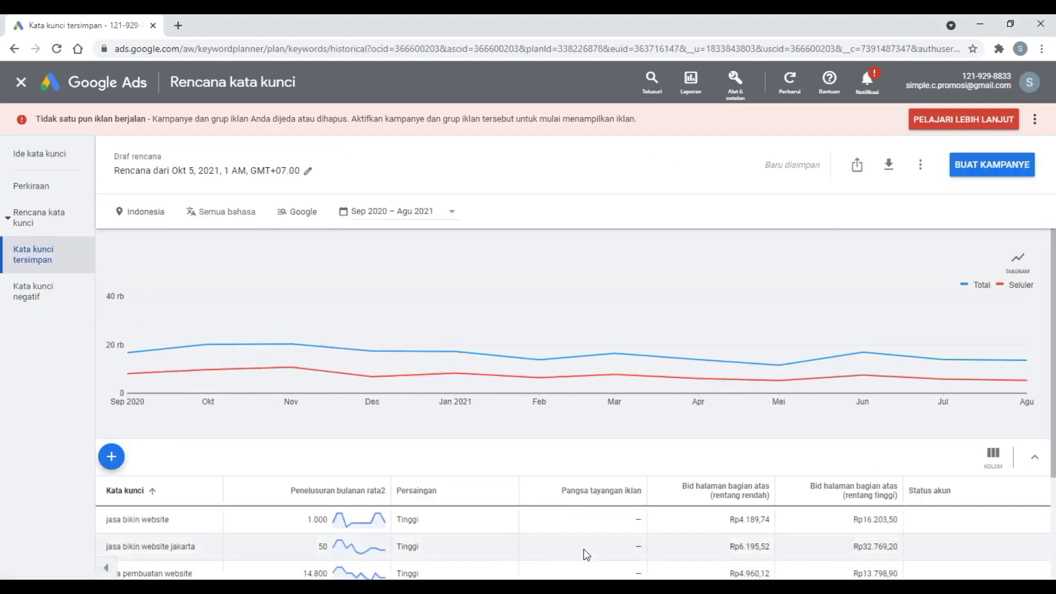
pyautogui.scroll(-3, 679, 437)
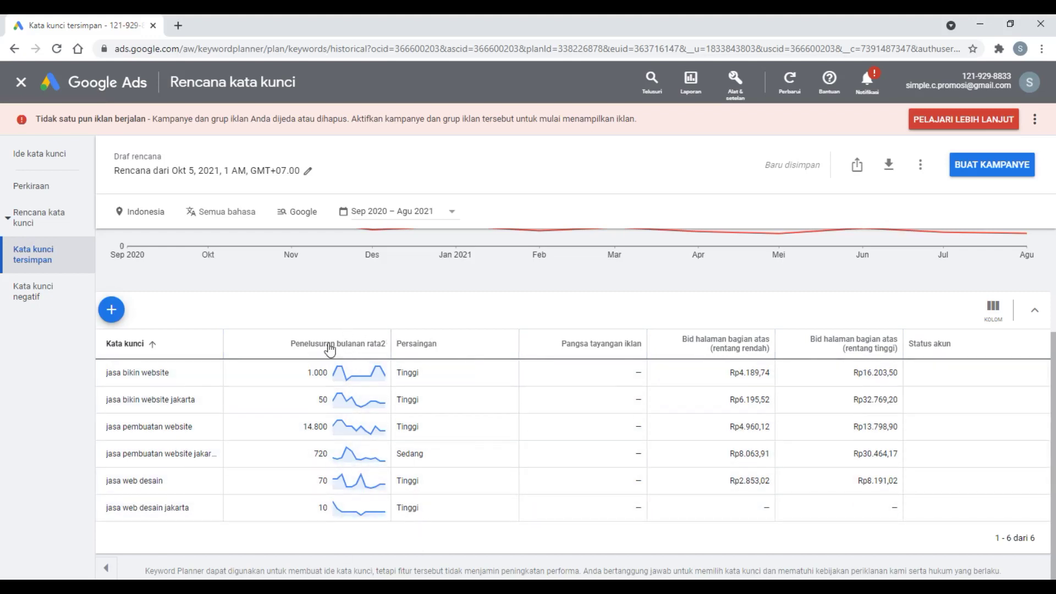
pyautogui.scroll(3, 261, 438)
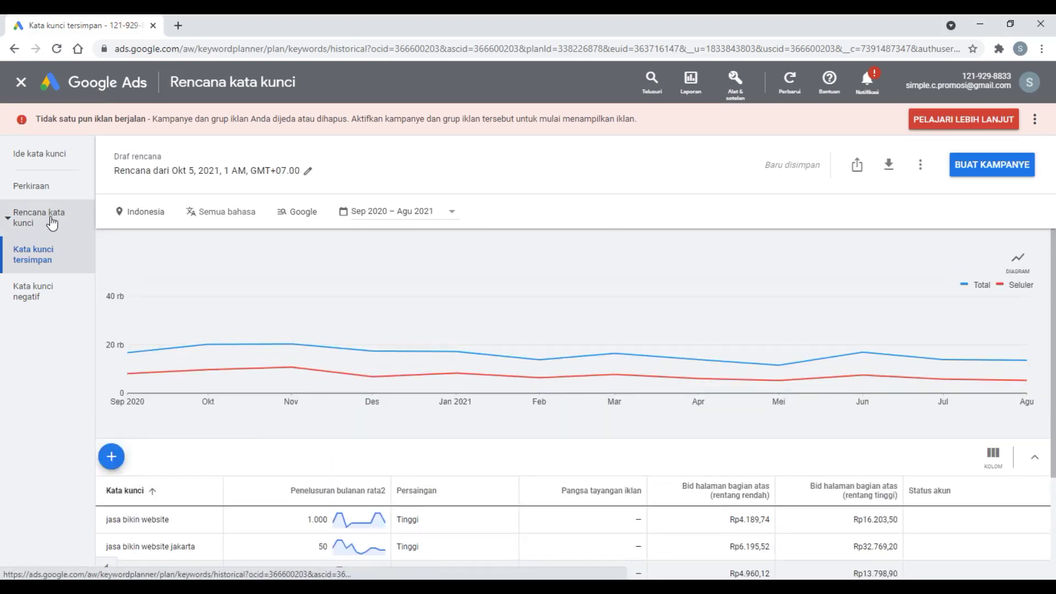
# Open the plan's forecast, review its click and cost estimates, and widen the Kata kunci column to fit the full keyword names.
pyautogui.click(49, 187)
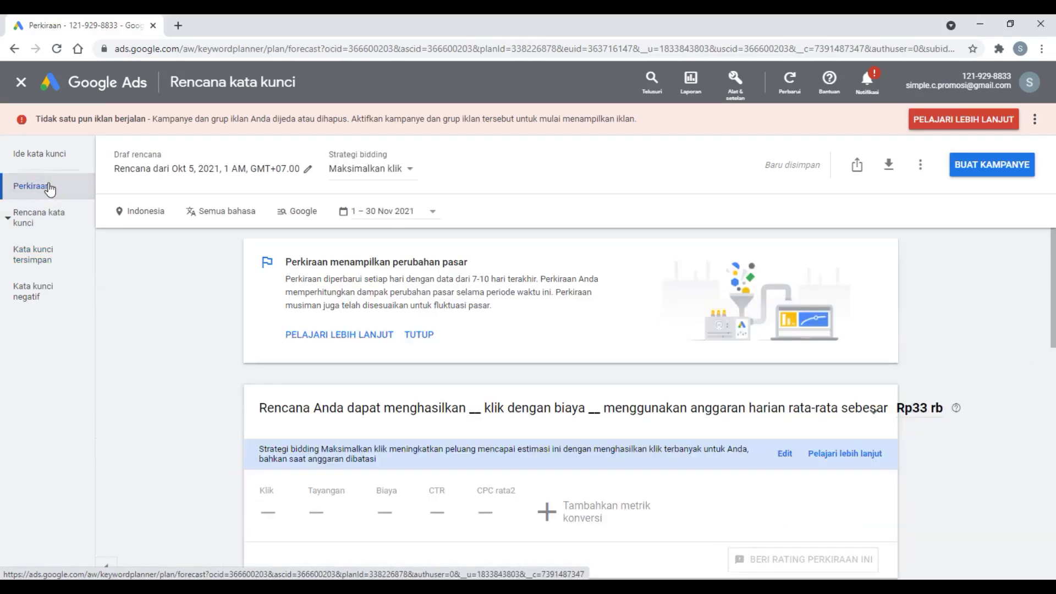
pyautogui.scroll(-3, 991, 456)
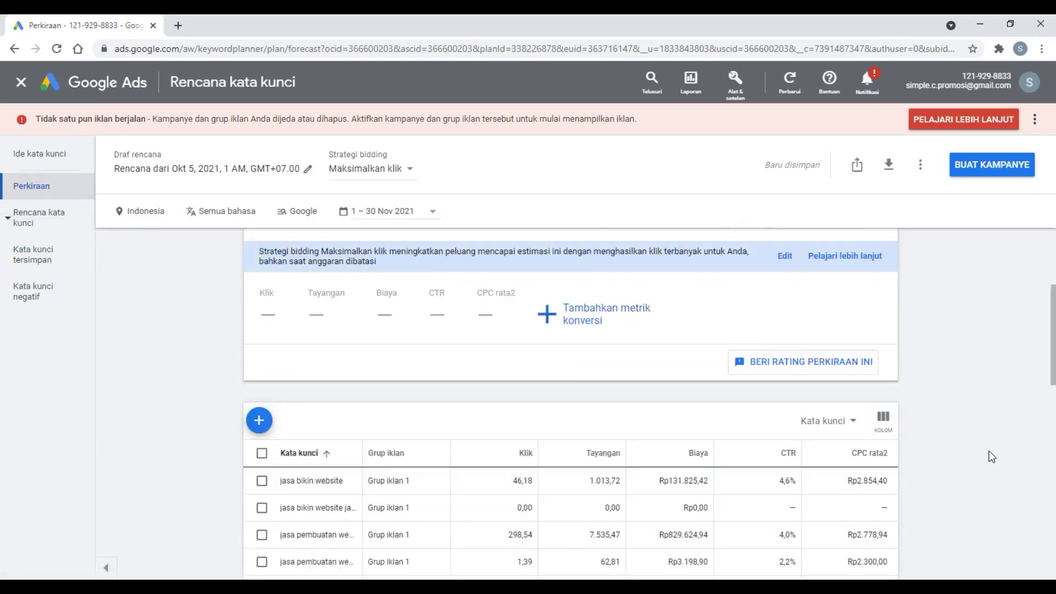
pyautogui.scroll(3, 991, 457)
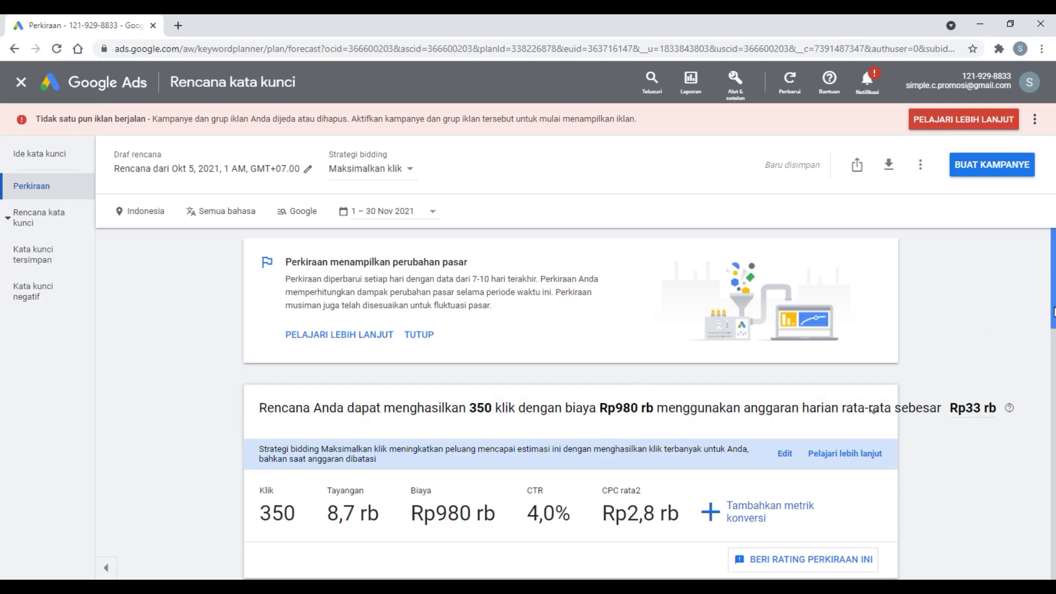
pyautogui.moveTo(1053, 312); pyautogui.dragTo(1039, 343)
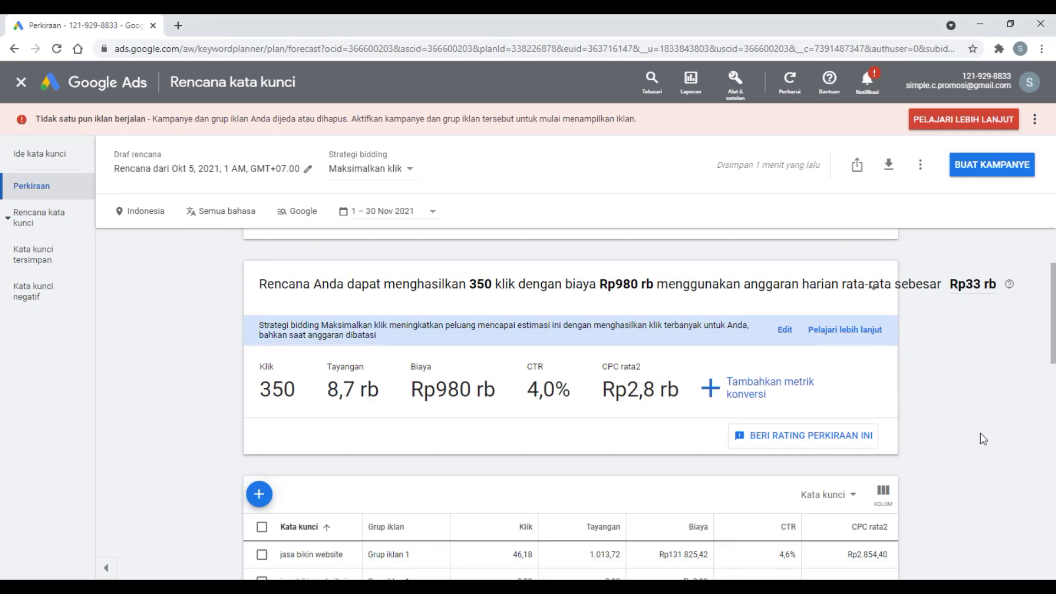
pyautogui.scroll(-4, 983, 438)
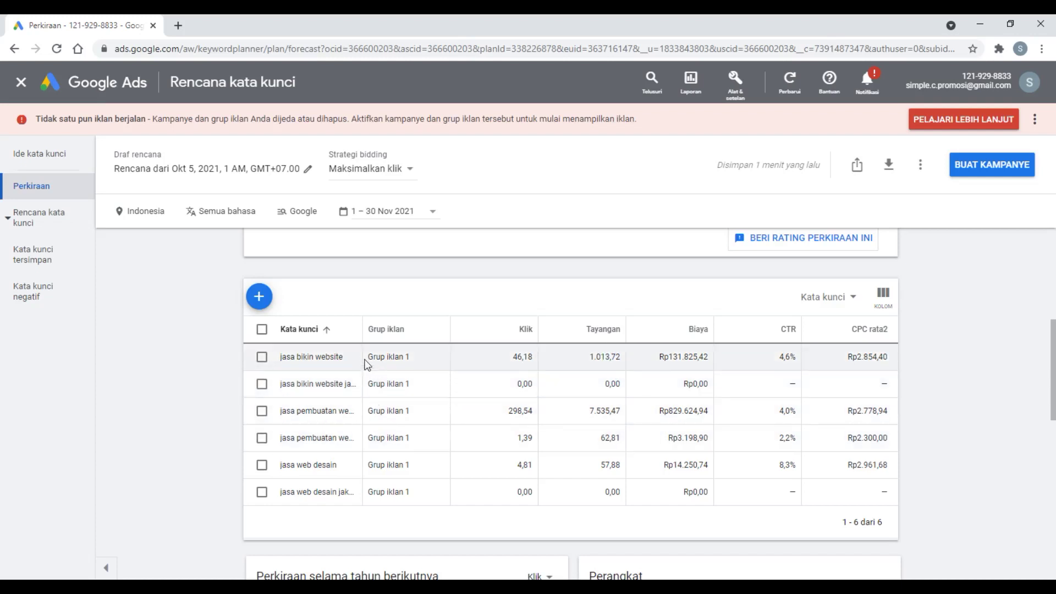
pyautogui.moveTo(362, 330); pyautogui.dragTo(417, 344)
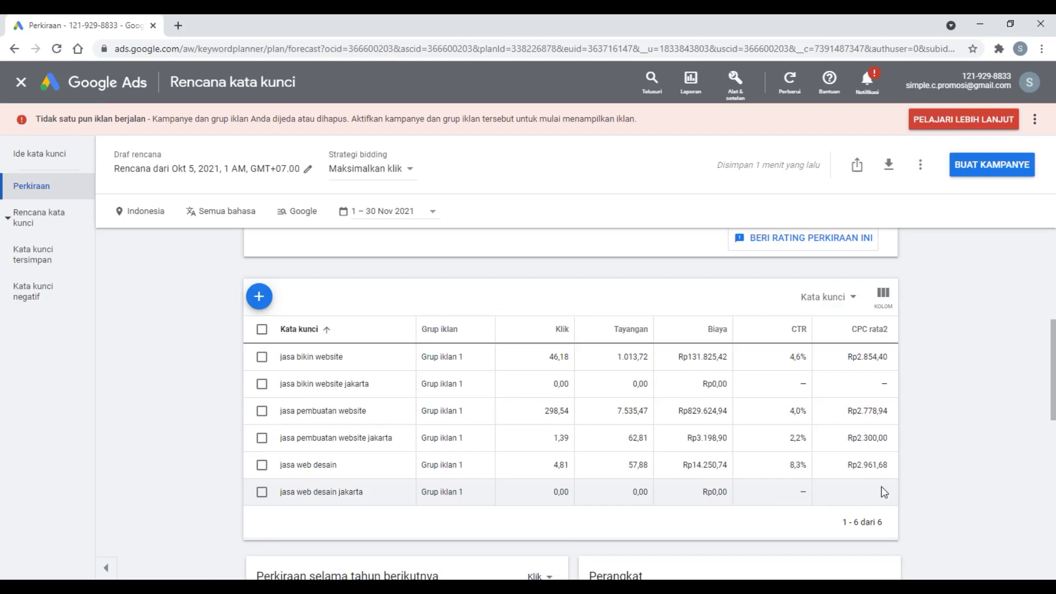
# Examine the next-year forecast, device and location breakdowns, and the per-keyword clicks, cost and average CPC.
pyautogui.scroll(-2, 967, 475)
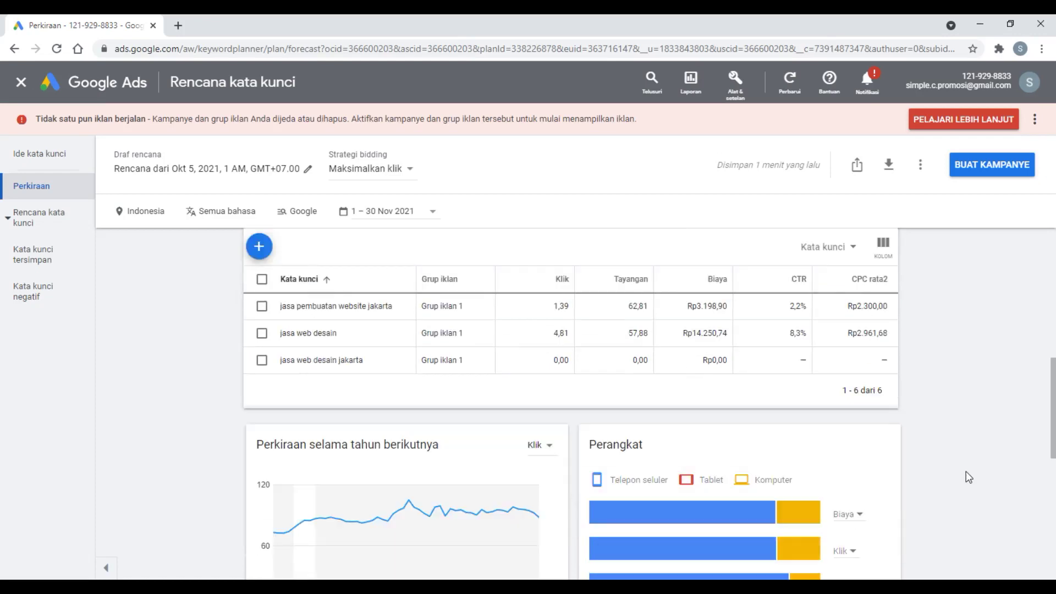
pyautogui.scroll(-7, 968, 476)
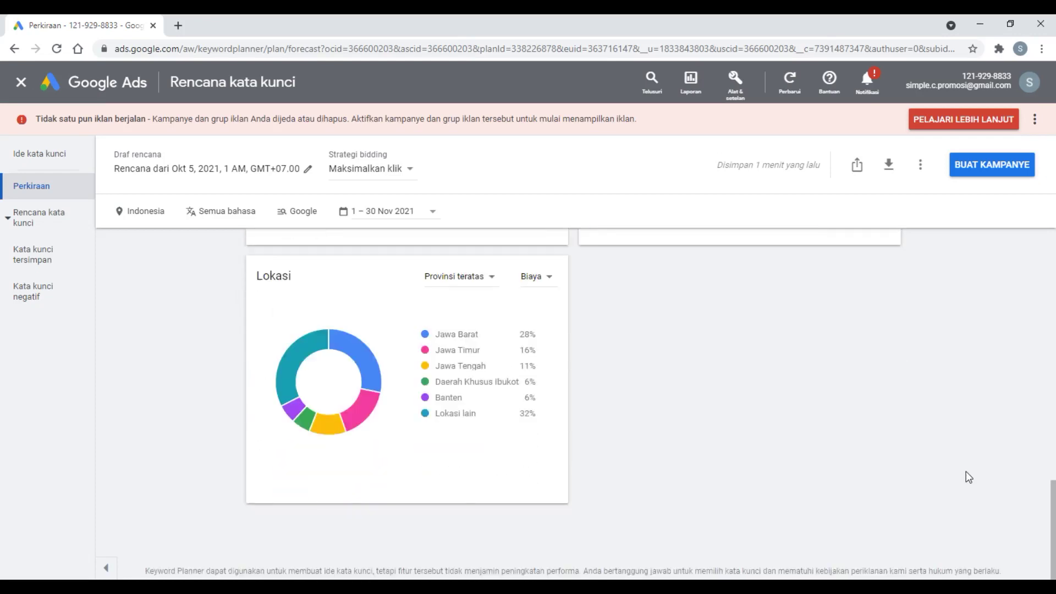
pyautogui.scroll(7, 969, 477)
pyautogui.scroll(2, 968, 476)
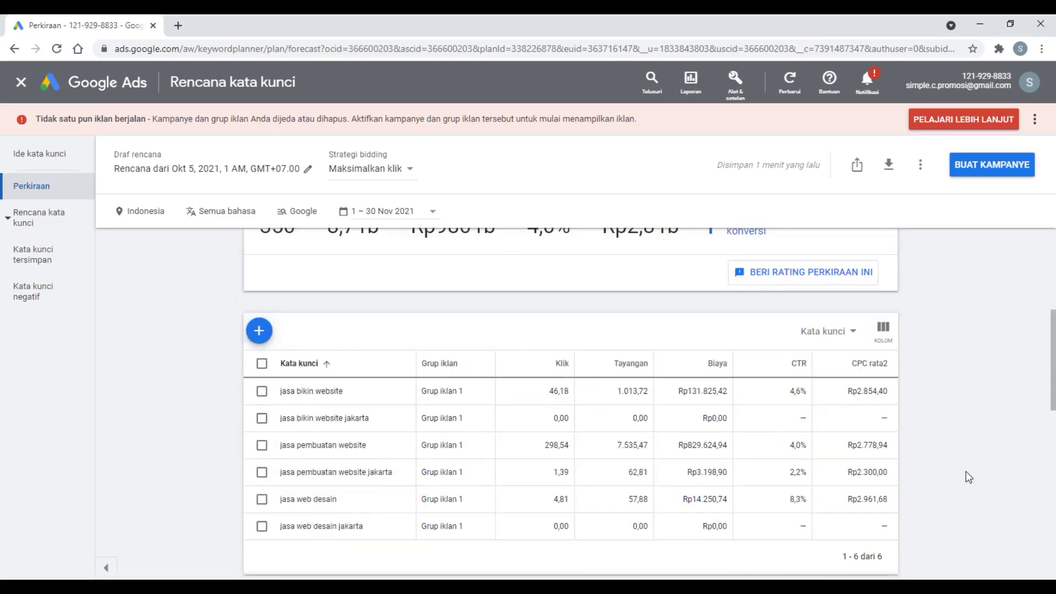
pyautogui.scroll(-1, 968, 477)
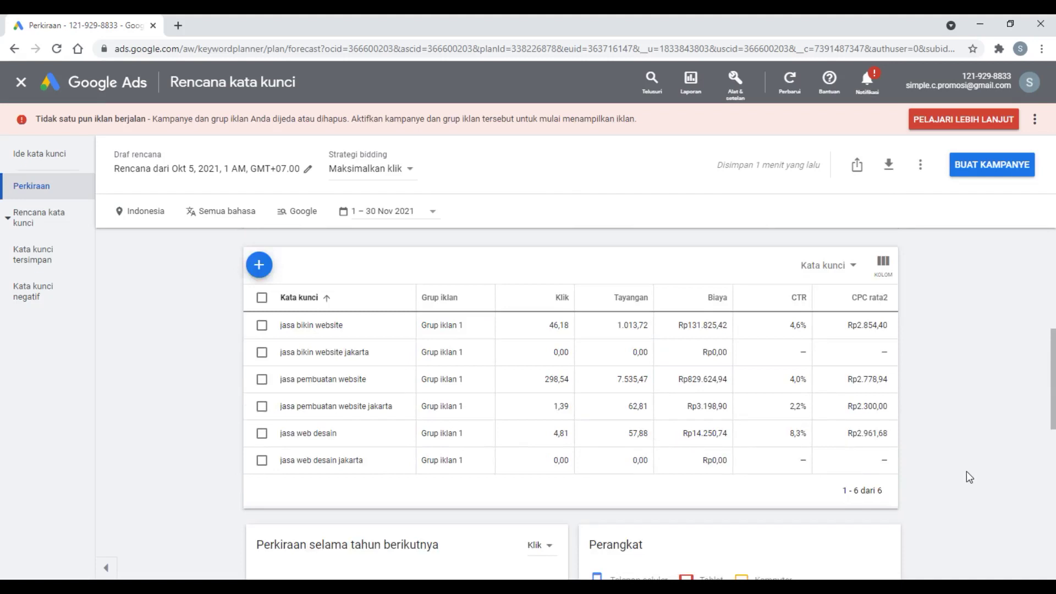